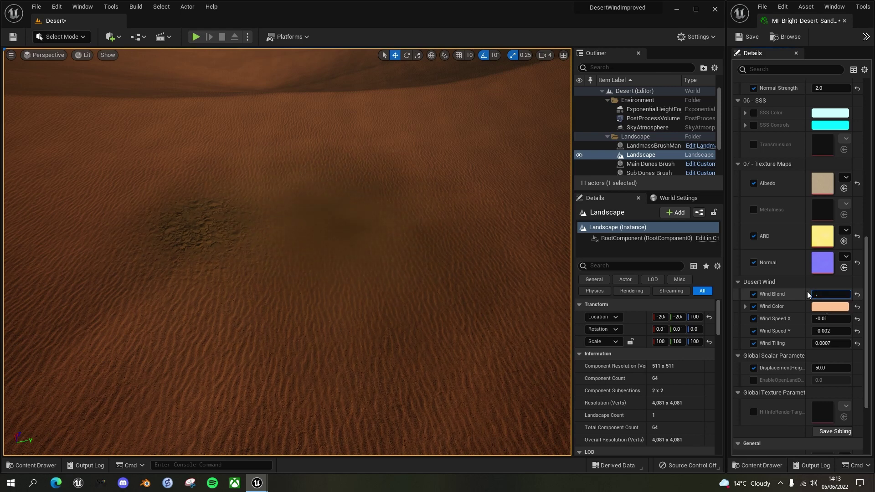
Step: Commit the Wind Blend value of 0.3, then reselect the field to enter a new value
{"action": "key", "text": "Return"}
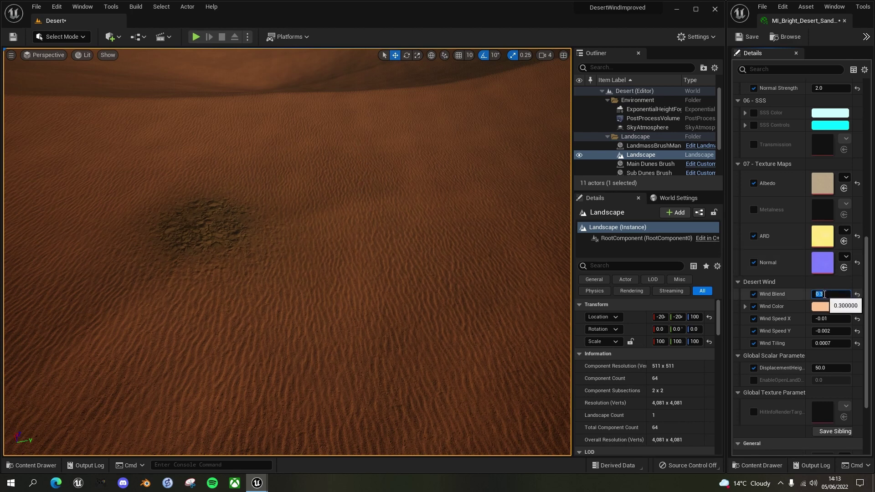
{"action": "left_click", "coordinate": [815, 294]}
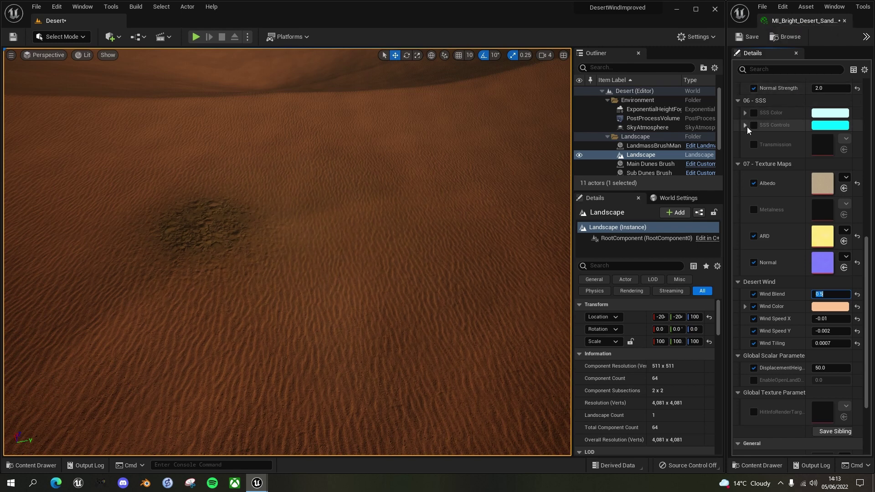
Step: Open the parent material M_MS_Surface_Material from the Hierarchy menu and frame its Desert Wind group
{"action": "left_click", "coordinate": [865, 37]}
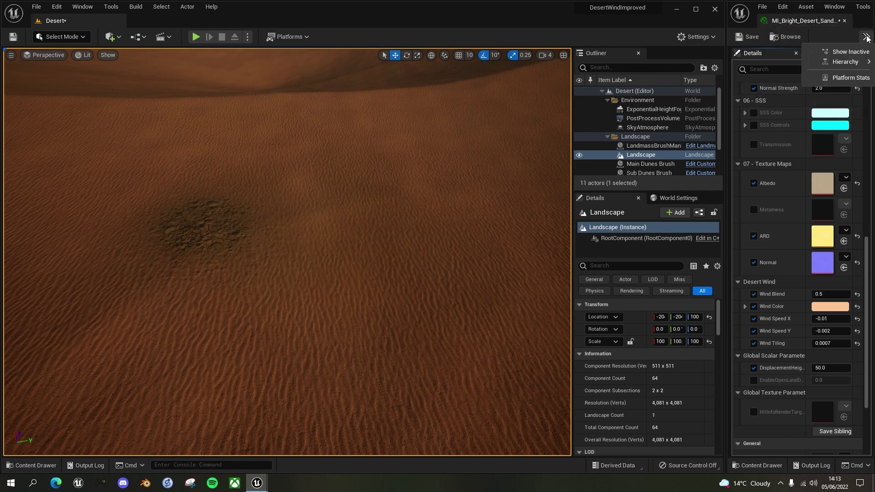
{"action": "mouse_move", "coordinate": [844, 64]}
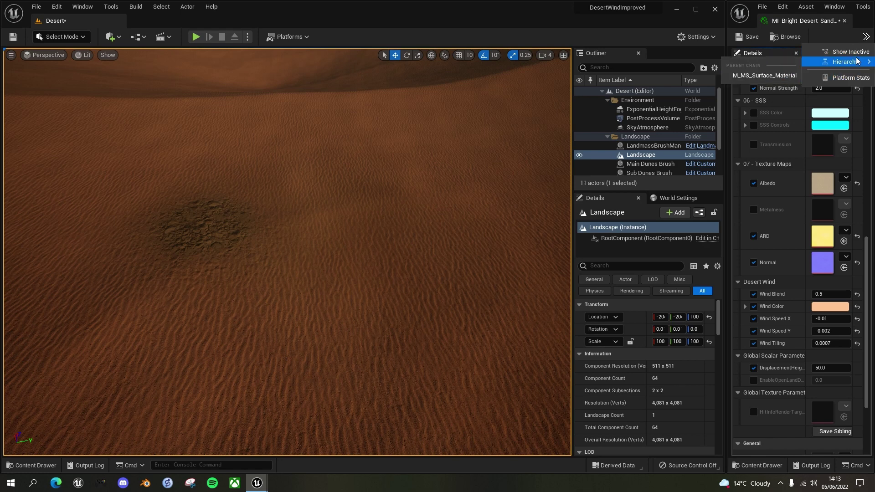
{"action": "left_click", "coordinate": [774, 72]}
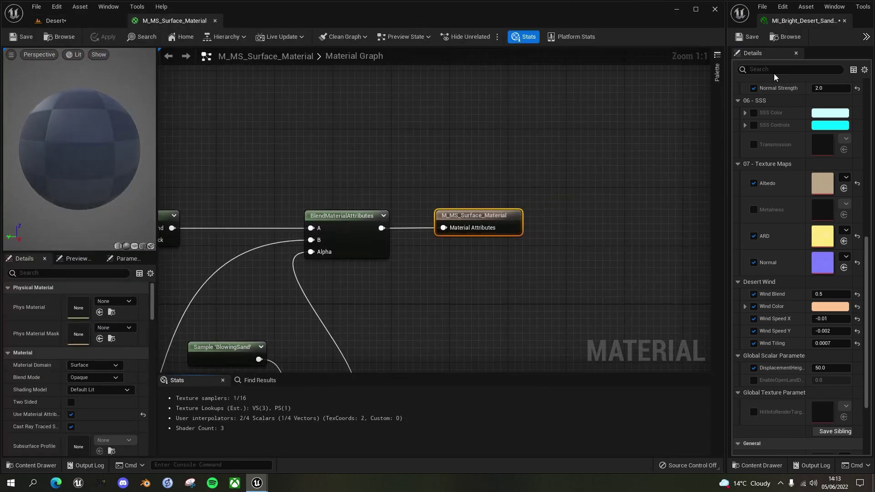
{"action": "scroll", "coordinate": [429, 171], "scroll_direction": "down", "scroll_amount": 5}
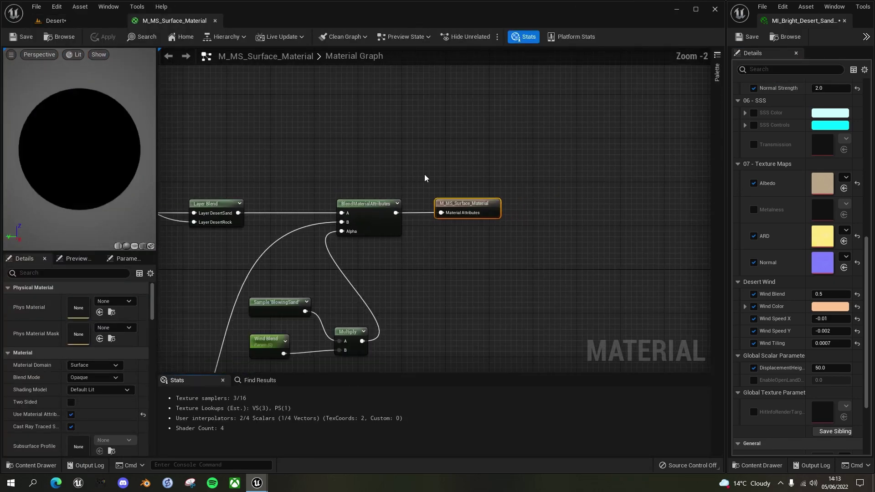
{"action": "right_click_drag", "start_coordinate": [396, 173], "coordinate": [561, 115]}
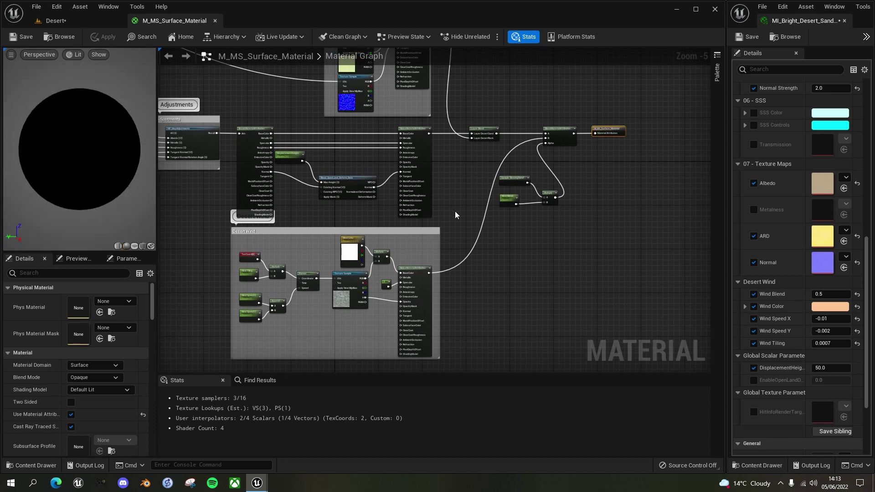
{"action": "scroll", "coordinate": [455, 197], "scroll_direction": "up", "scroll_amount": 1}
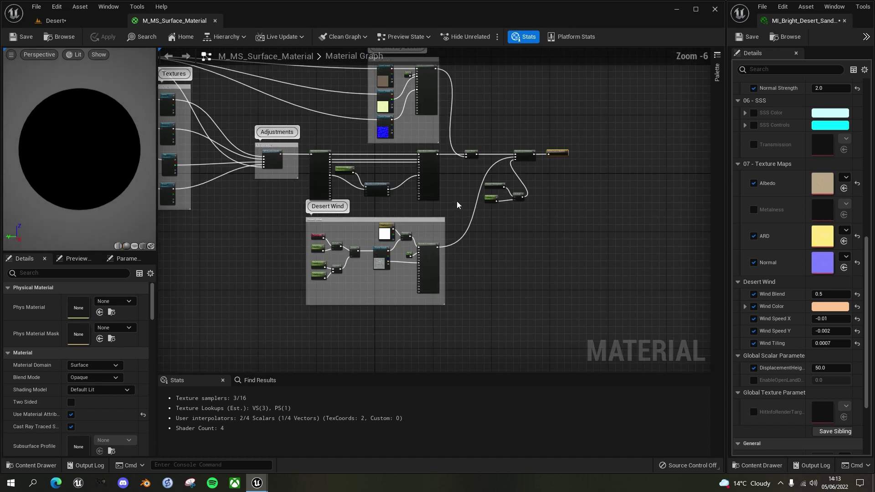
{"action": "right_click_drag", "start_coordinate": [457, 201], "coordinate": [352, 191]}
{"action": "scroll", "coordinate": [371, 199], "scroll_direction": "up", "scroll_amount": 1}
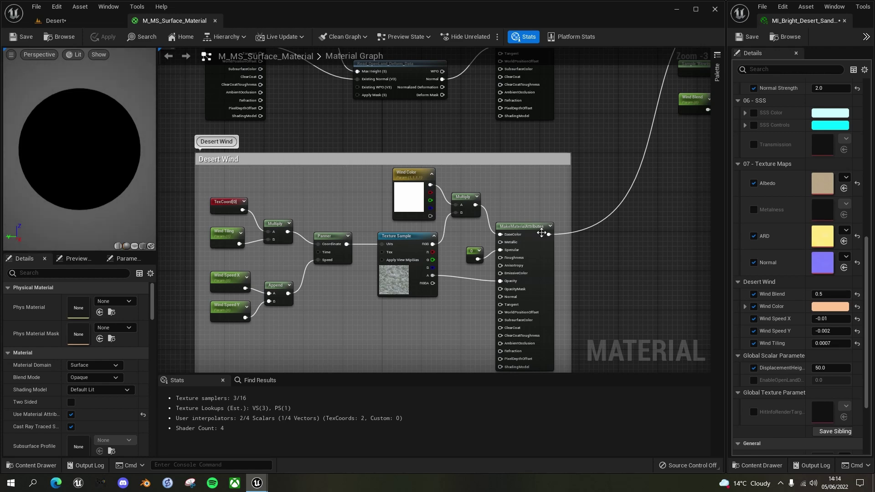
{"action": "right_click_drag", "start_coordinate": [636, 181], "coordinate": [454, 294]}
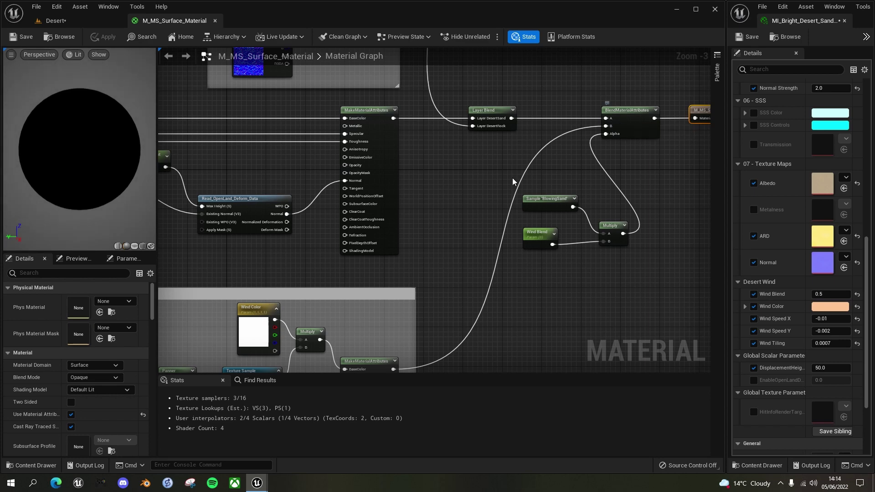
{"action": "right_click_drag", "start_coordinate": [463, 207], "coordinate": [474, 173]}
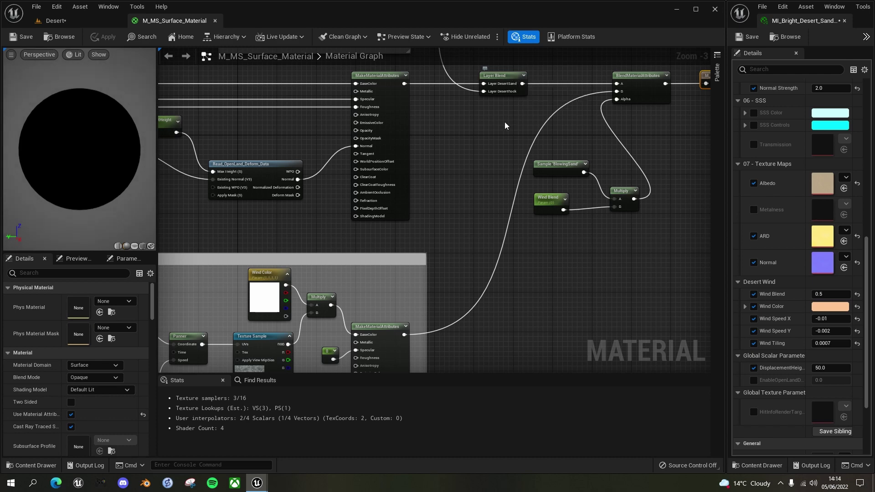
{"action": "right_click_drag", "start_coordinate": [436, 208], "coordinate": [558, 102]}
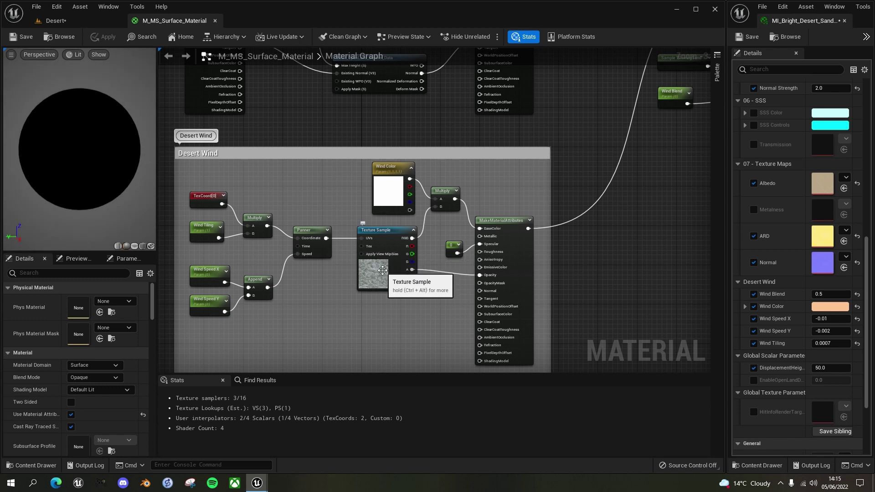
{"action": "right_click_drag", "start_coordinate": [595, 125], "coordinate": [459, 207]}
{"action": "scroll", "coordinate": [534, 179], "scroll_direction": "down", "scroll_amount": 1}
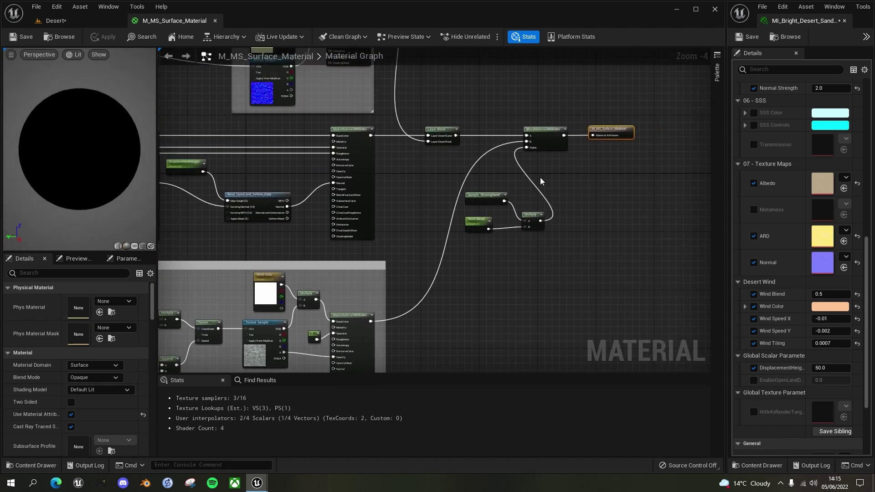
{"action": "scroll", "coordinate": [539, 177], "scroll_direction": "up", "scroll_amount": 1}
Step: Delete the BlendMaterialAttributes node and rename the Desert Wind comment to 'Desert Wind Mask'
{"action": "left_click", "coordinate": [550, 114]}
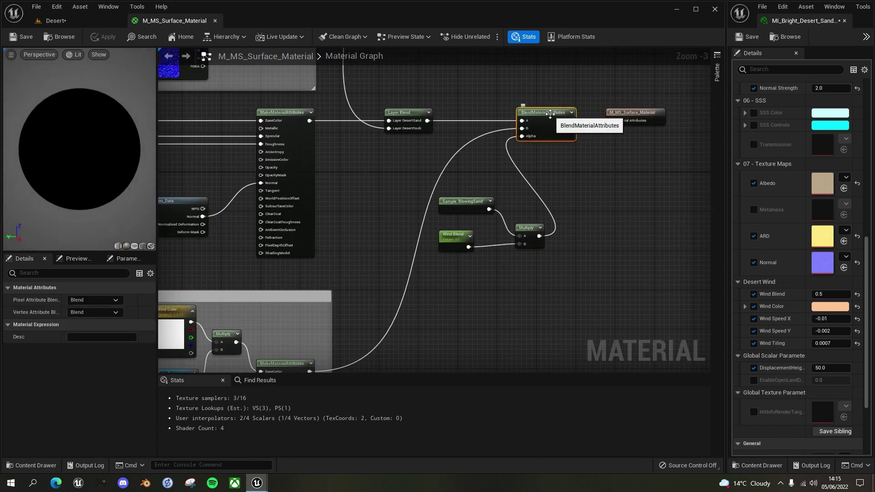
{"action": "key", "text": "Delete"}
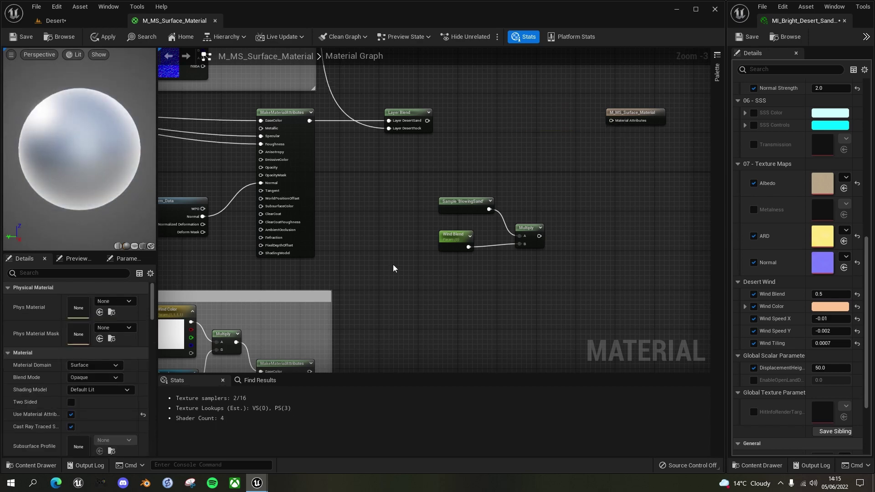
{"action": "right_click_drag", "start_coordinate": [393, 264], "coordinate": [630, 107]}
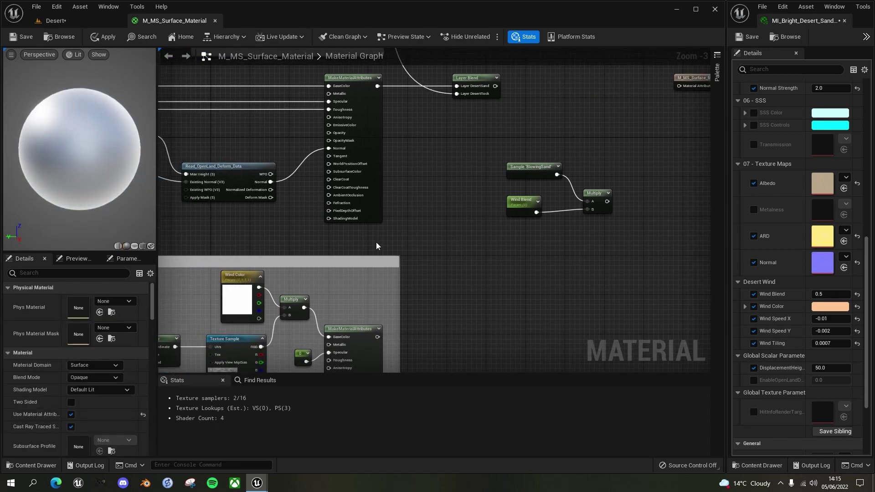
{"action": "right_click_drag", "start_coordinate": [376, 246], "coordinate": [599, 167]}
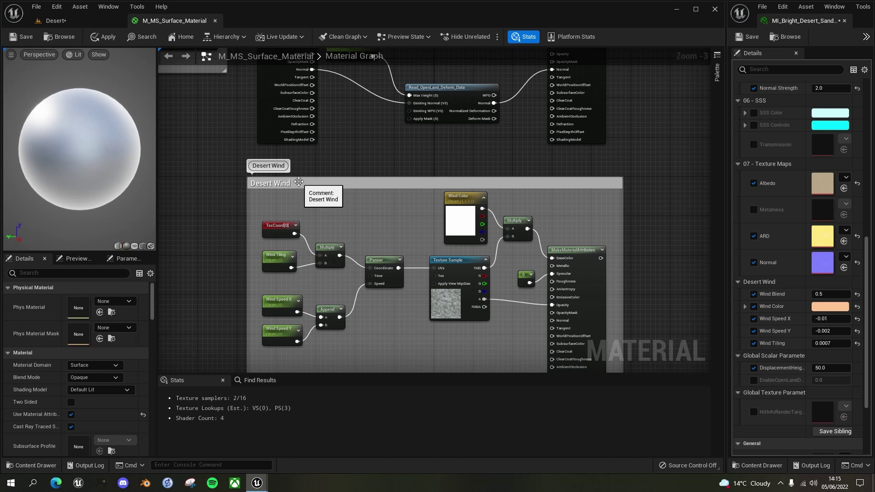
{"action": "double_click", "coordinate": [299, 182]}
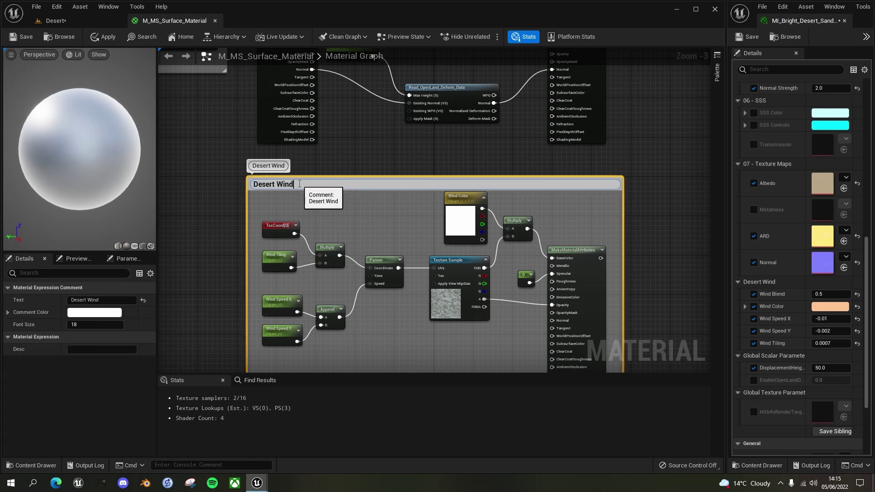
{"action": "key", "text": "Return"}
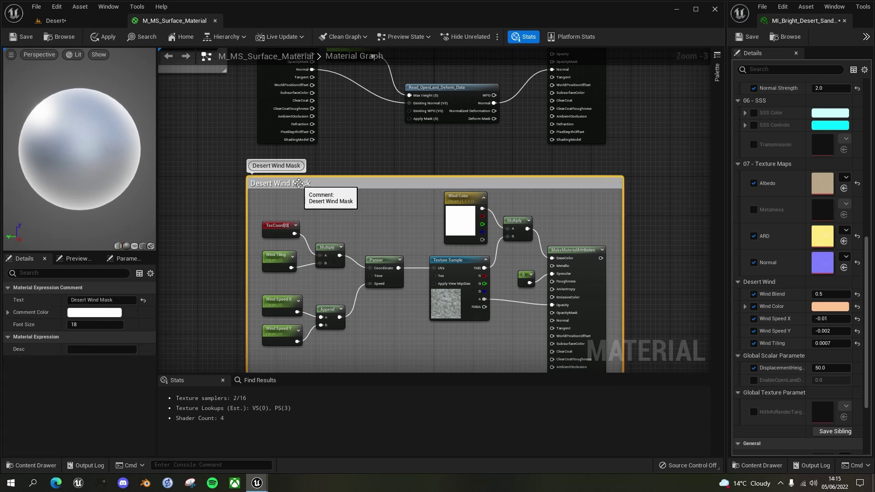
Step: Remove the MakeMaterialAttributes node and the unused 0 constant from the wind group
{"action": "right_click_drag", "start_coordinate": [543, 241], "coordinate": [485, 207]}
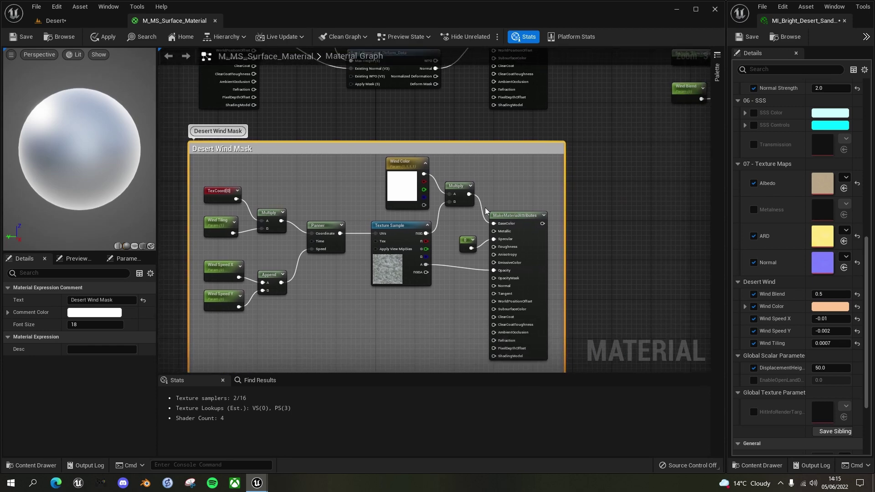
{"action": "left_click", "coordinate": [522, 214]}
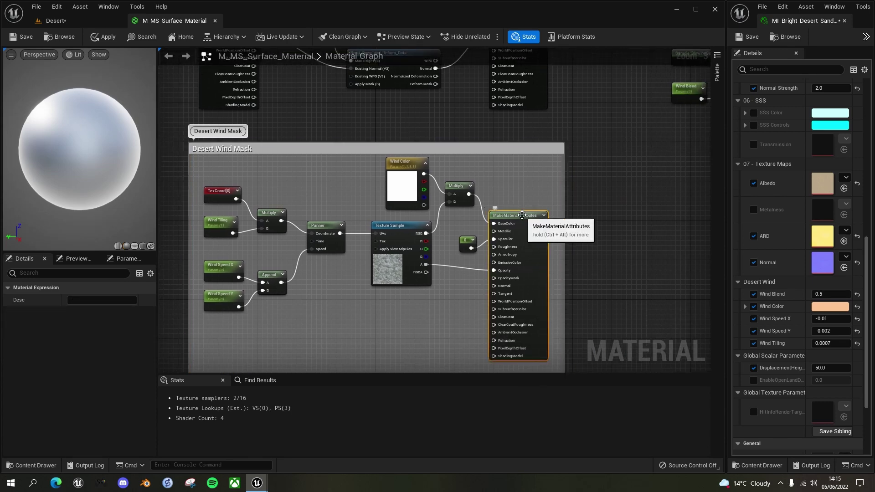
{"action": "key", "text": "Delete"}
{"action": "left_click", "coordinate": [468, 242]}
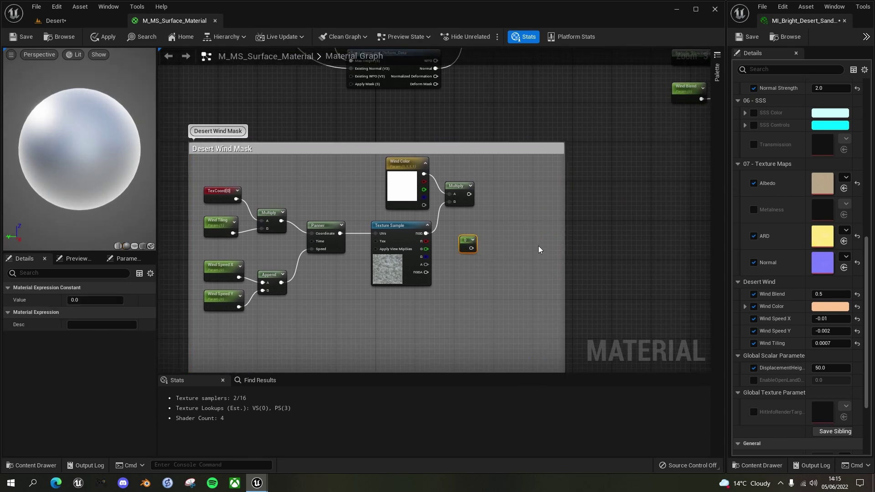
{"action": "key", "text": "Delete"}
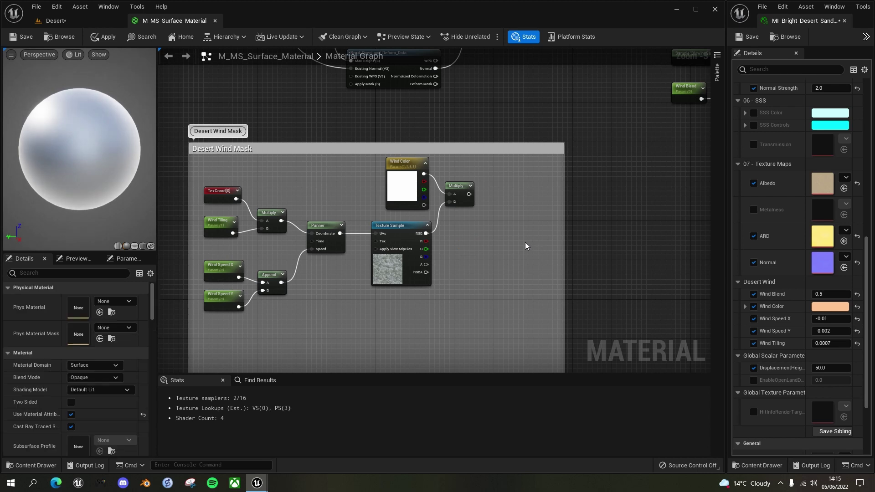
{"action": "left_click", "coordinate": [404, 162]}
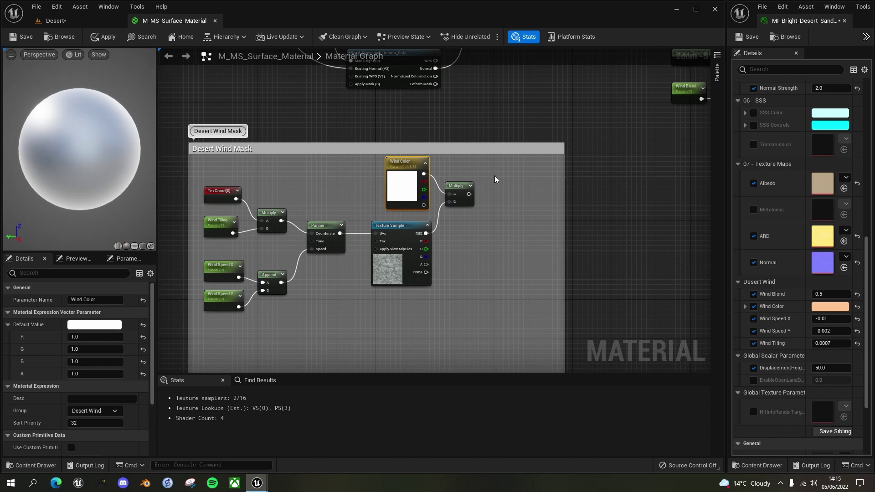
Step: Delete Wind Color and move the BlowingSand sample, Wind Blend and Multiply beside the mask group
{"action": "key", "text": "Delete"}
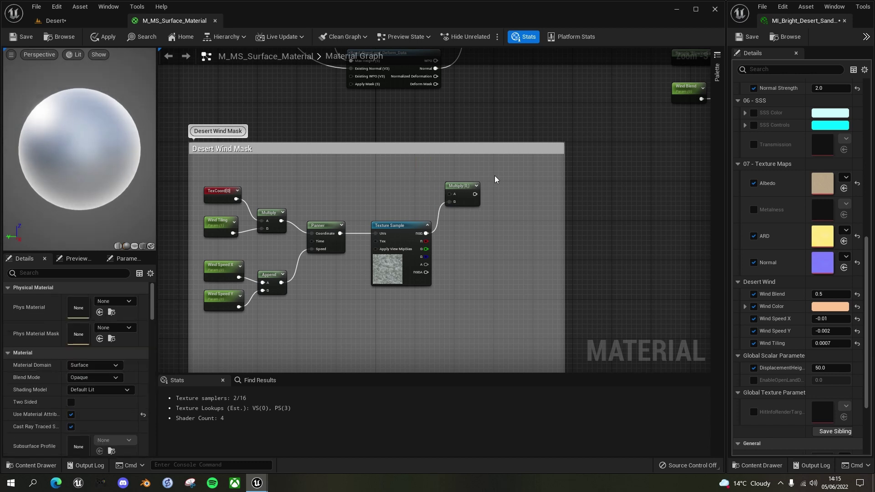
{"action": "right_click_drag", "start_coordinate": [587, 188], "coordinate": [579, 227]}
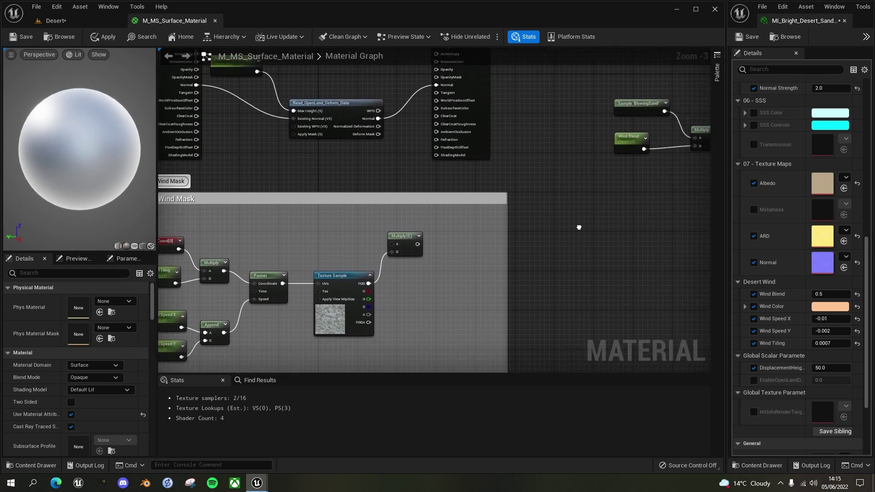
{"action": "left_click_drag", "start_coordinate": [615, 84], "coordinate": [627, 173]}
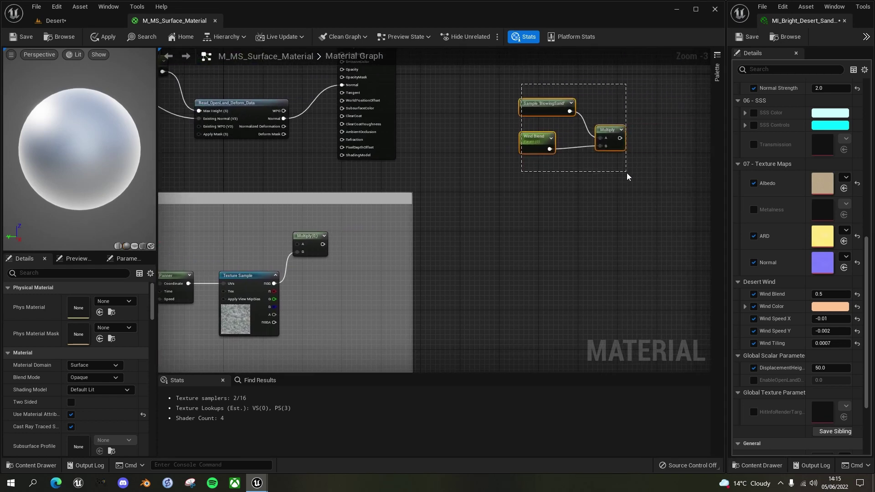
{"action": "left_click_drag", "start_coordinate": [547, 113], "coordinate": [457, 220]}
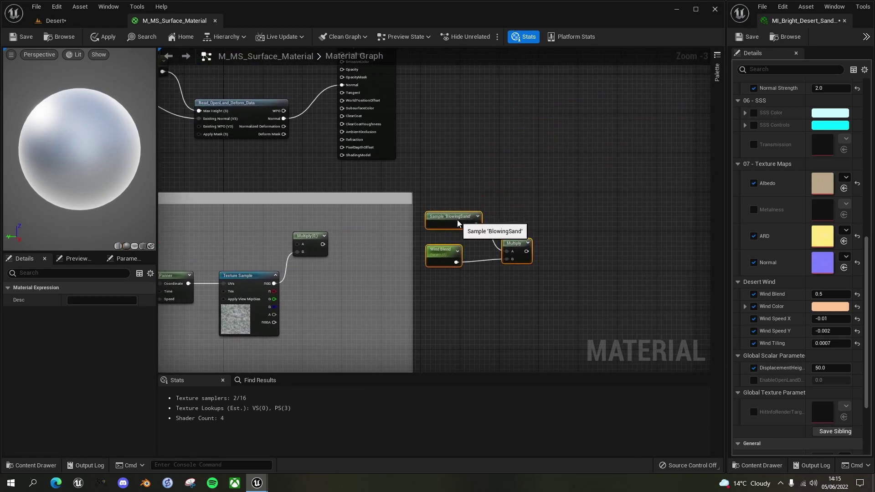
{"action": "right_click_drag", "start_coordinate": [487, 244], "coordinate": [596, 193]}
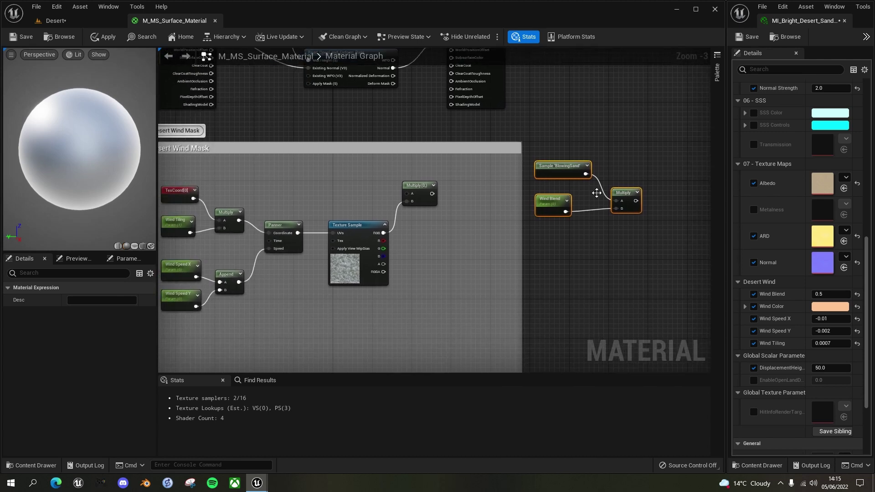
Step: Detach Wind Blend from the outer Multiply, move it into the box, and wire it to the inner Multiply's A input
{"action": "left_click", "coordinate": [554, 201]}
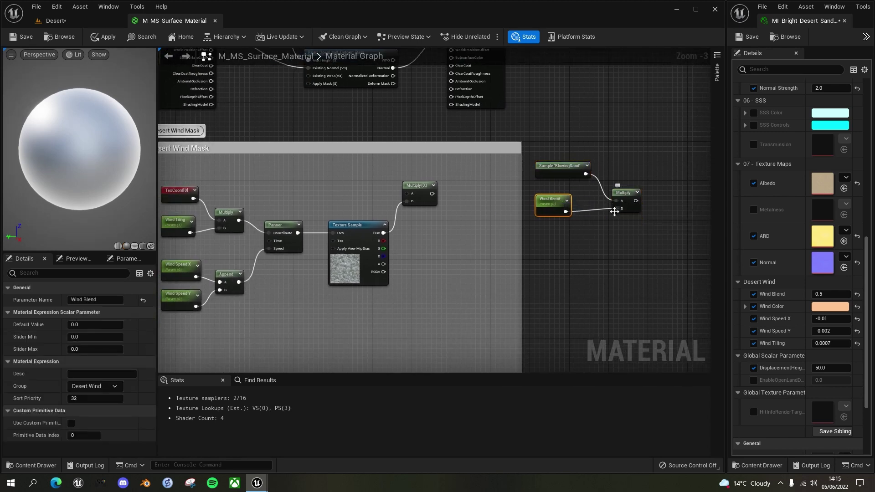
{"action": "left_click", "coordinate": [616, 209], "text": "alt"}
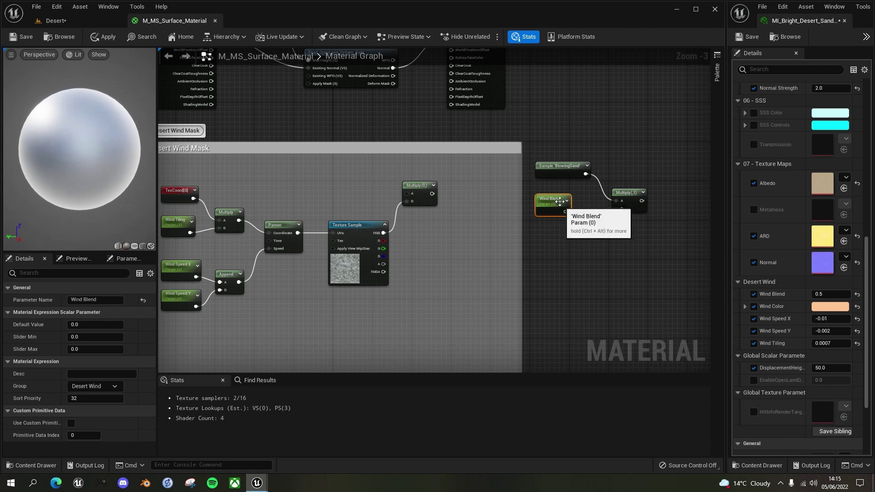
{"action": "left_click_drag", "start_coordinate": [560, 202], "coordinate": [372, 190]}
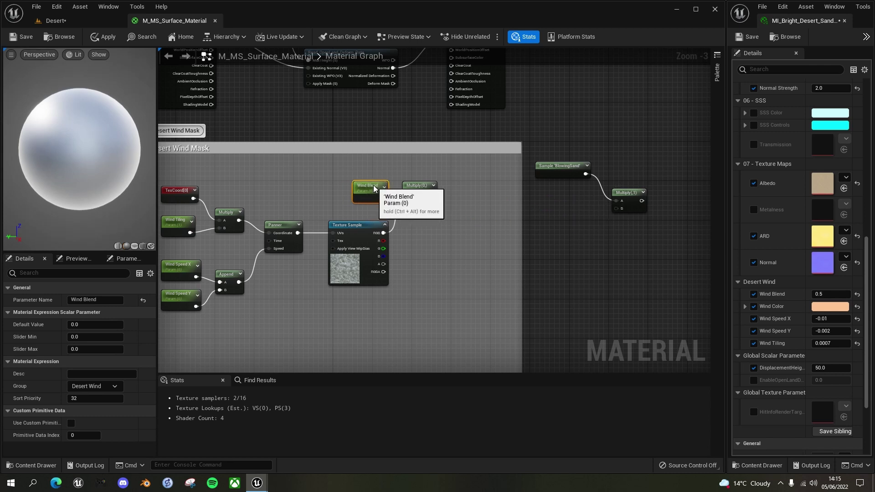
{"action": "mouse_move", "coordinate": [418, 195]}
{"action": "left_mouse_down"}
{"action": "mouse_move", "coordinate": [416, 204]}
{"action": "mouse_move", "coordinate": [398, 203]}
{"action": "mouse_move", "coordinate": [407, 209]}
{"action": "left_mouse_up"}
{"action": "right_click_drag", "start_coordinate": [461, 224], "coordinate": [500, 196]}
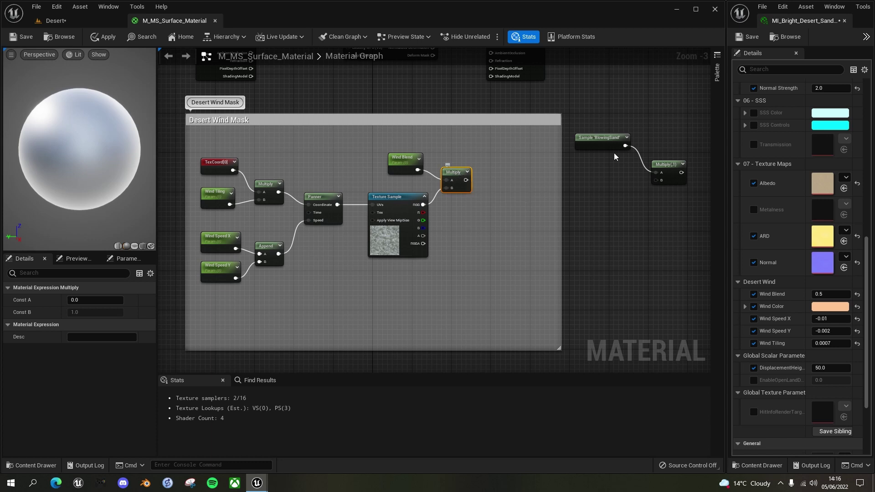
Step: Move Sample 'BlowingSand' and its Multiply into the mask box, feeding the wind Multiply into its B input
{"action": "left_click_drag", "start_coordinate": [677, 187], "coordinate": [534, 170]}
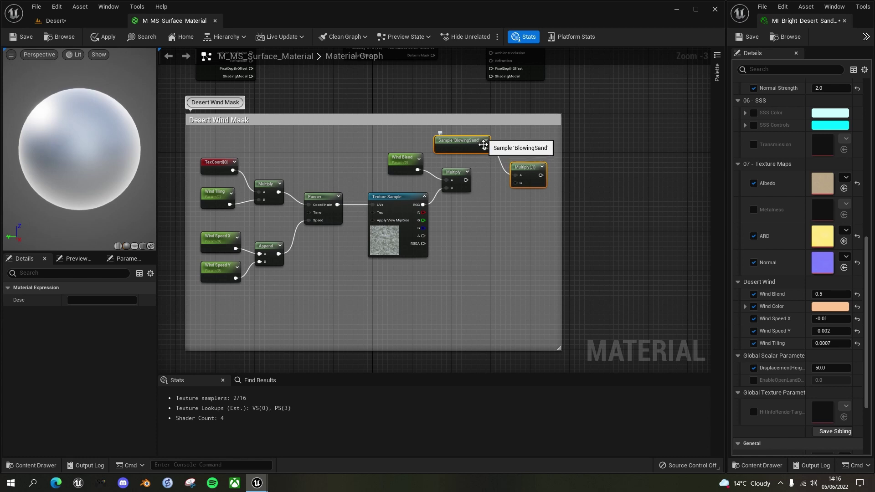
{"action": "left_click_drag", "start_coordinate": [515, 182], "coordinate": [515, 183]}
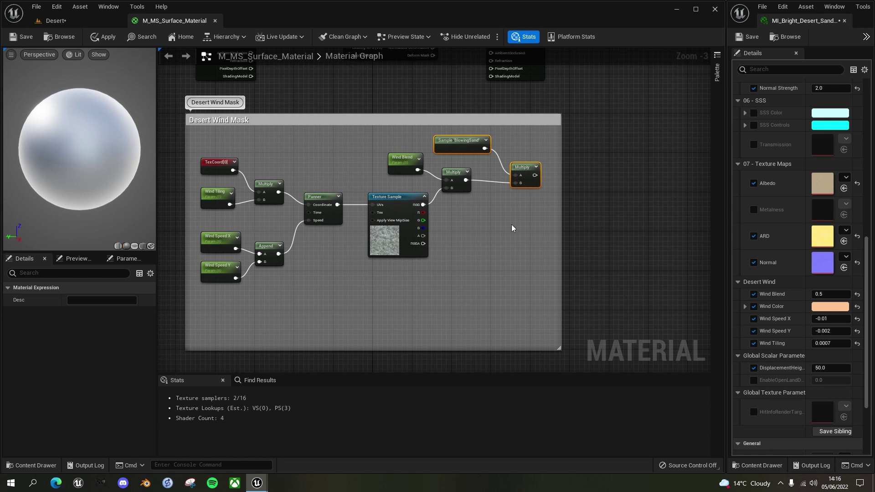
{"action": "right_click_drag", "start_coordinate": [511, 224], "coordinate": [450, 228]}
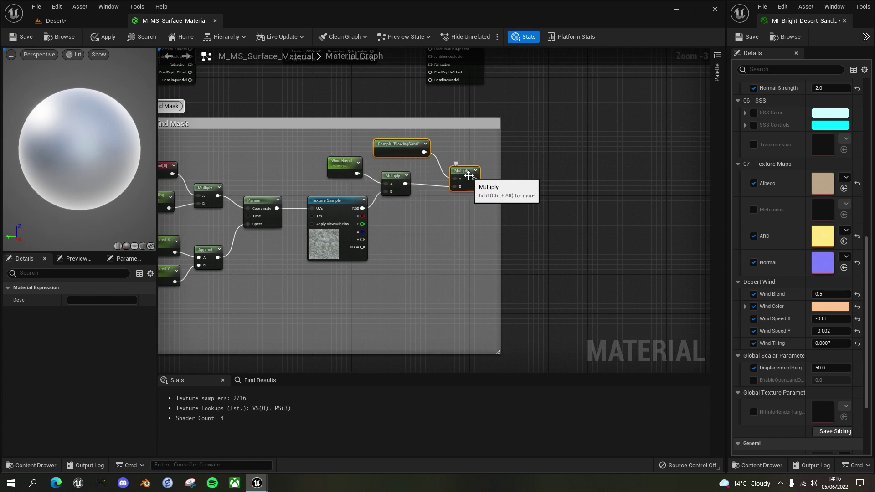
{"action": "right_click_drag", "start_coordinate": [483, 215], "coordinate": [443, 262]}
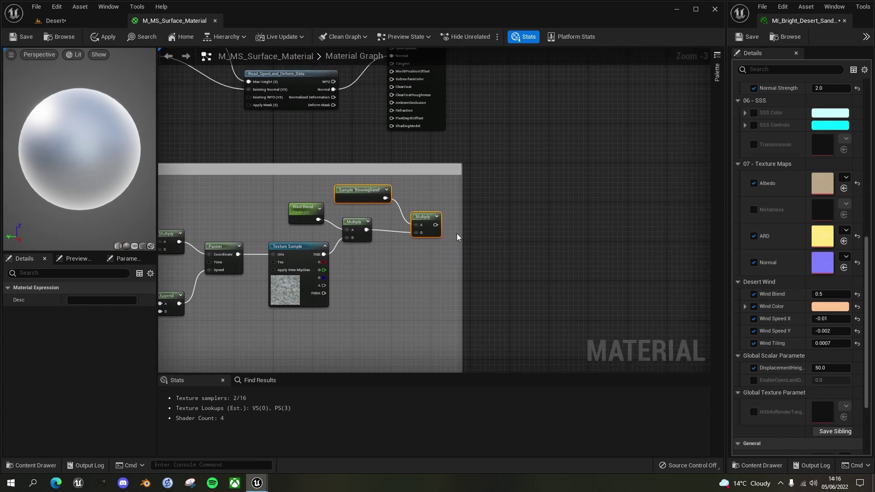
{"action": "right_click_drag", "start_coordinate": [423, 272], "coordinate": [429, 253]}
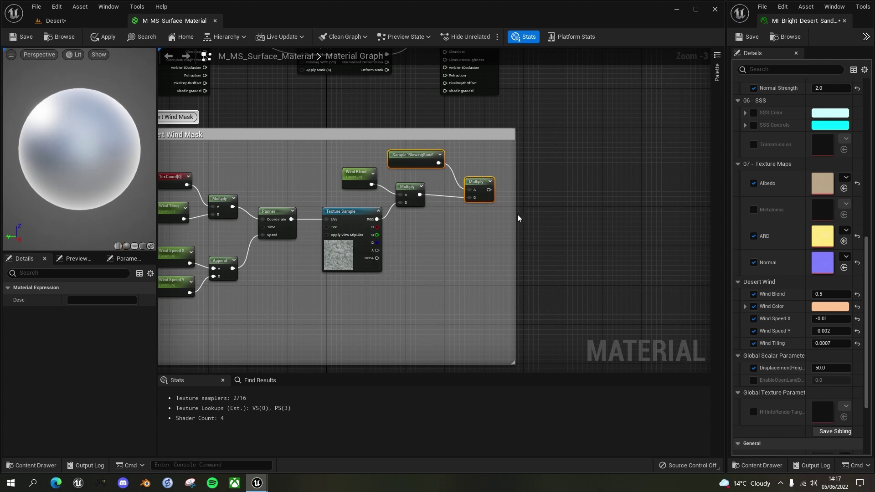
Step: Widen the Desert Wind Mask box and append an Add node (Const B 1.0) after the final Multiply
{"action": "left_click_drag", "start_coordinate": [513, 216], "coordinate": [543, 201]}
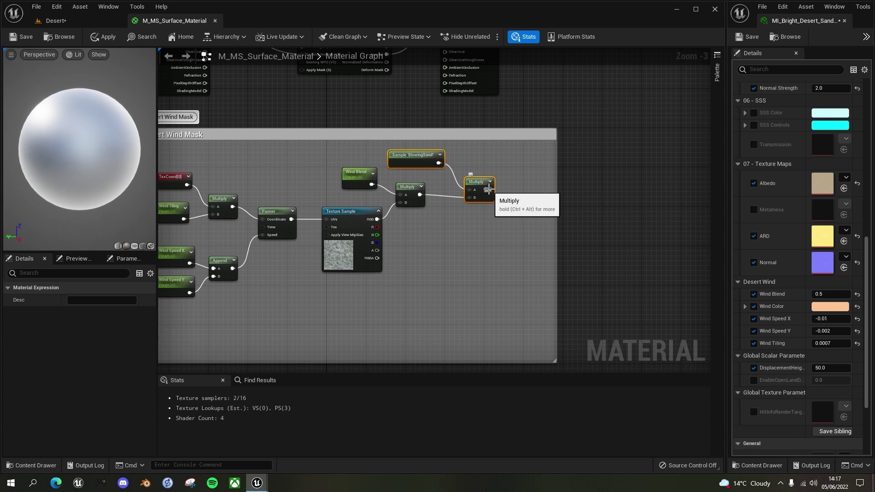
{"action": "left_click_drag", "start_coordinate": [489, 189], "coordinate": [510, 190]}
{"action": "type", "text": "add"}
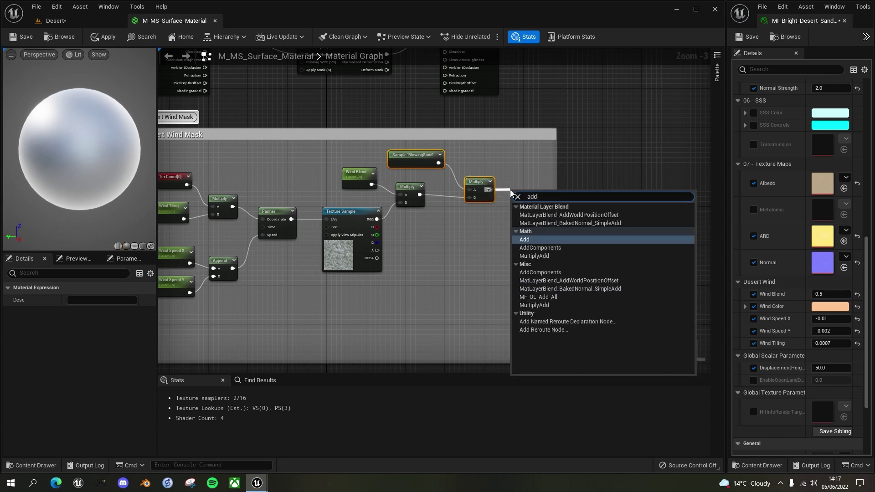
{"action": "key", "text": "Return"}
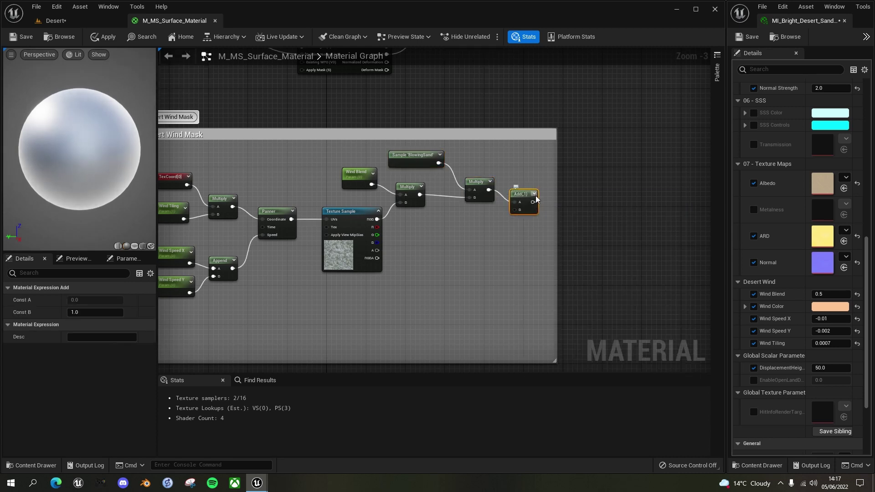
{"action": "left_click_drag", "start_coordinate": [523, 192], "coordinate": [529, 189]}
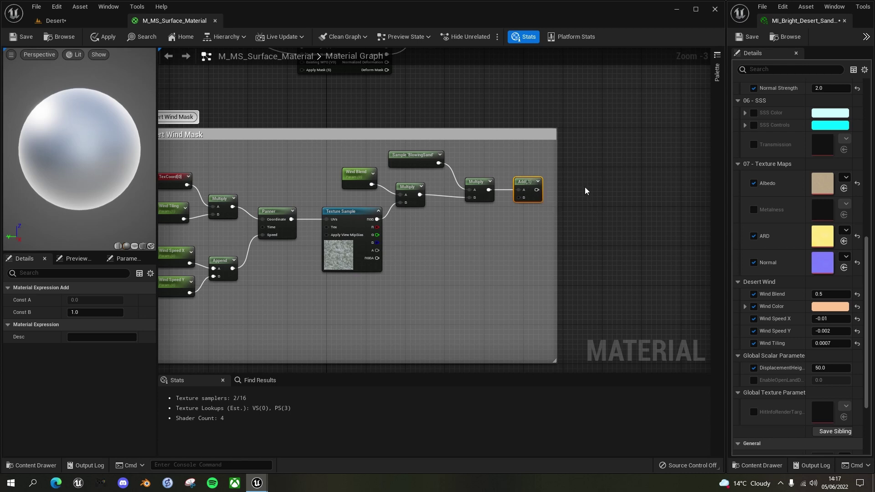
{"action": "scroll", "coordinate": [582, 131], "scroll_direction": "down", "scroll_amount": 1}
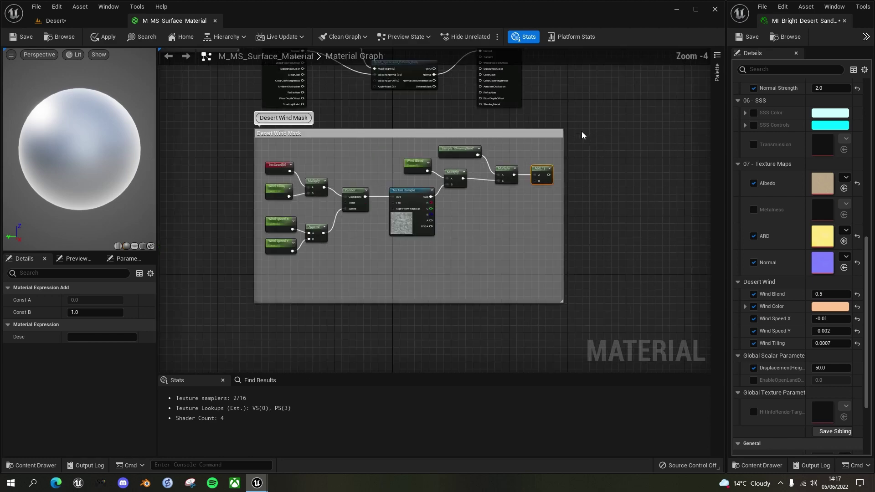
{"action": "right_click_drag", "start_coordinate": [581, 131], "coordinate": [477, 287]}
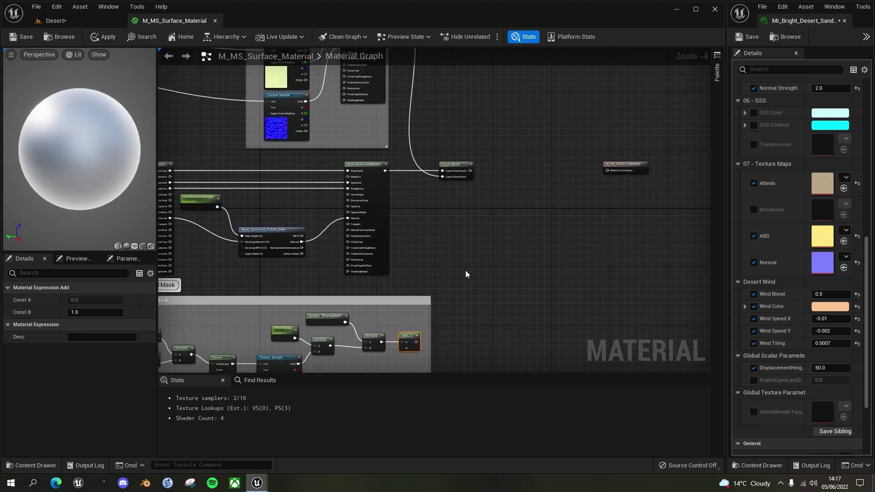
{"action": "scroll", "coordinate": [476, 256], "scroll_direction": "up", "scroll_amount": 1}
{"action": "right_click_drag", "start_coordinate": [485, 244], "coordinate": [463, 269]}
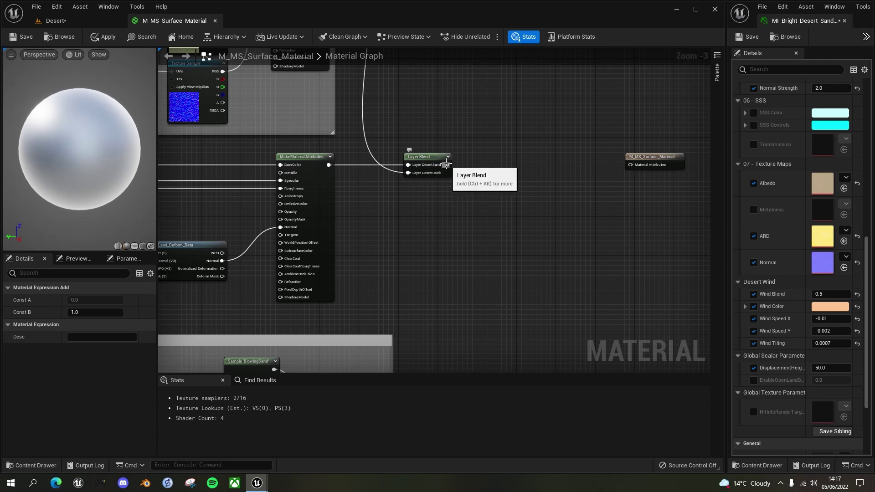
Step: Add a GetMaterialAttributes node after Layer Blend with a BaseColor output entry
{"action": "left_click_drag", "start_coordinate": [446, 165], "coordinate": [477, 166]}
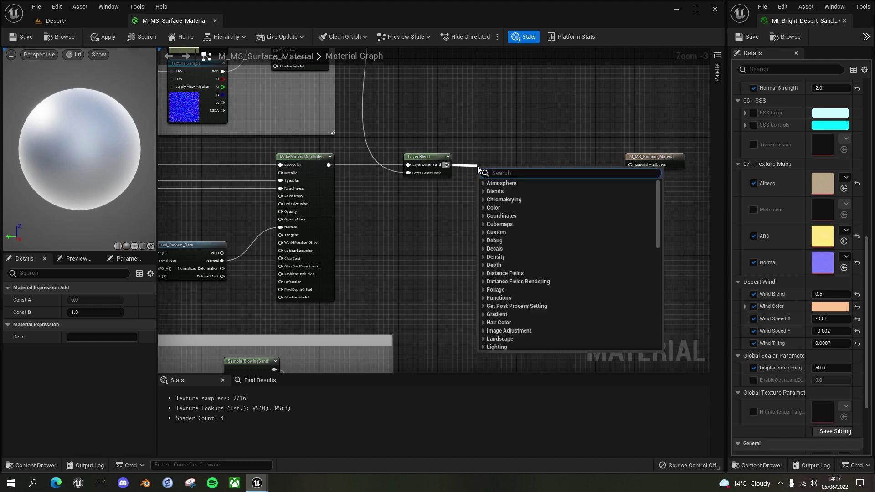
{"action": "type", "text": "get material"}
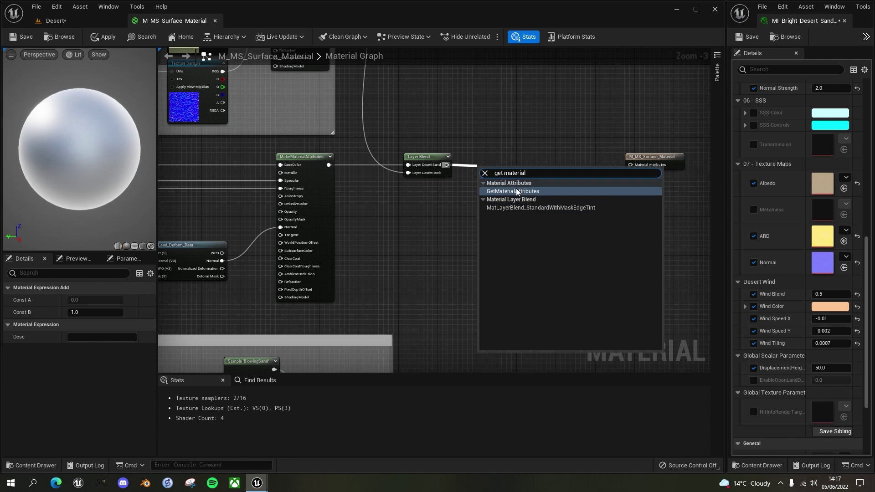
{"action": "left_click", "coordinate": [516, 191]}
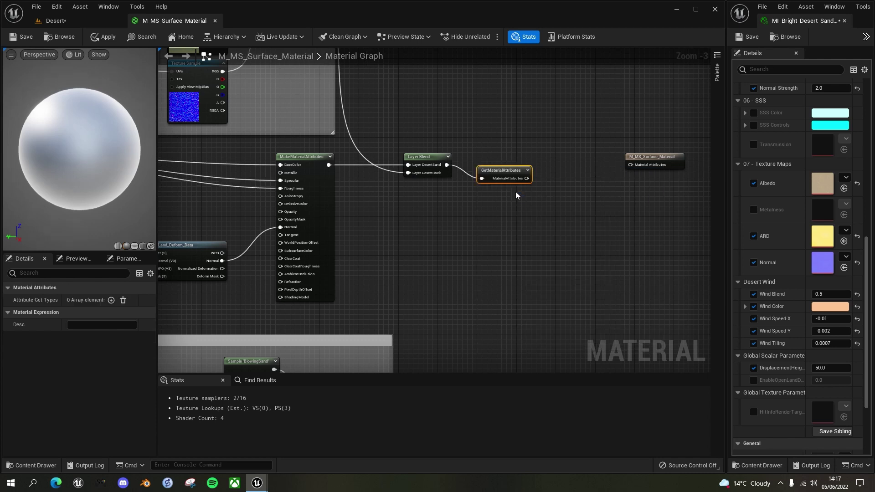
{"action": "left_click_drag", "start_coordinate": [514, 170], "coordinate": [509, 157]}
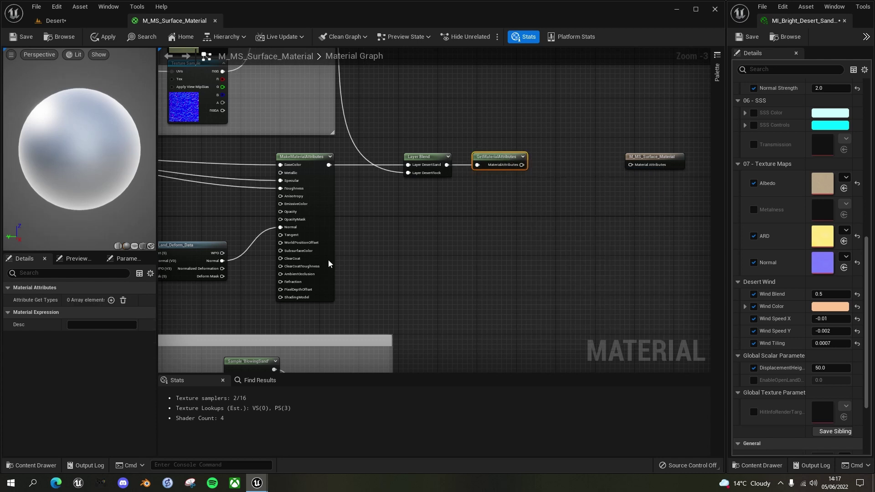
{"action": "left_click", "coordinate": [109, 300]}
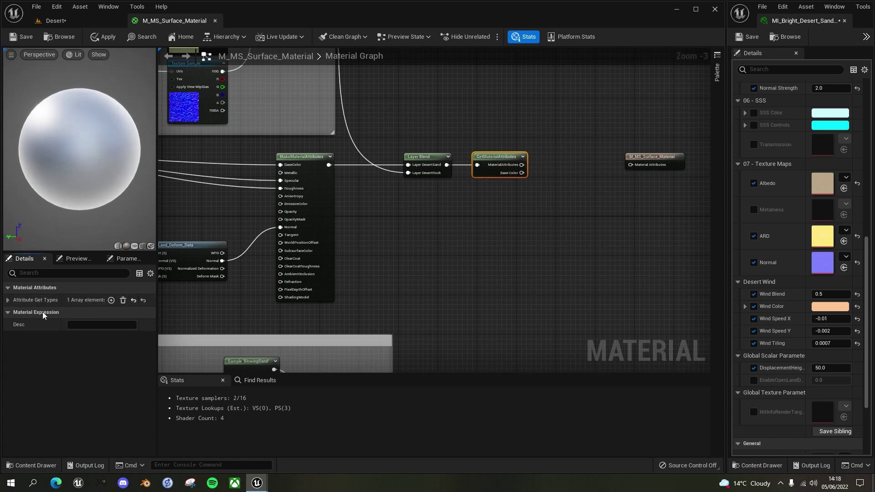
{"action": "left_click", "coordinate": [5, 301]}
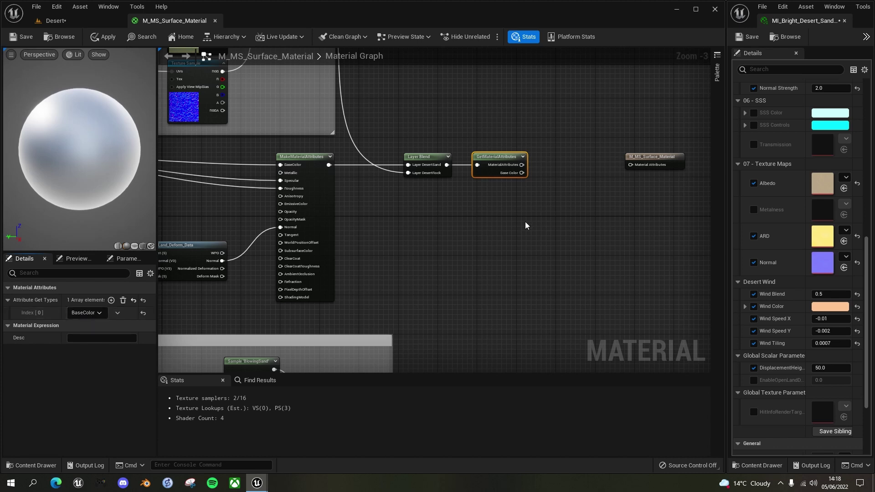
Step: Create a Multiply from the Base Color output and start wiring the wind mask's Add into it
{"action": "left_click_drag", "start_coordinate": [524, 175], "coordinate": [541, 200]}
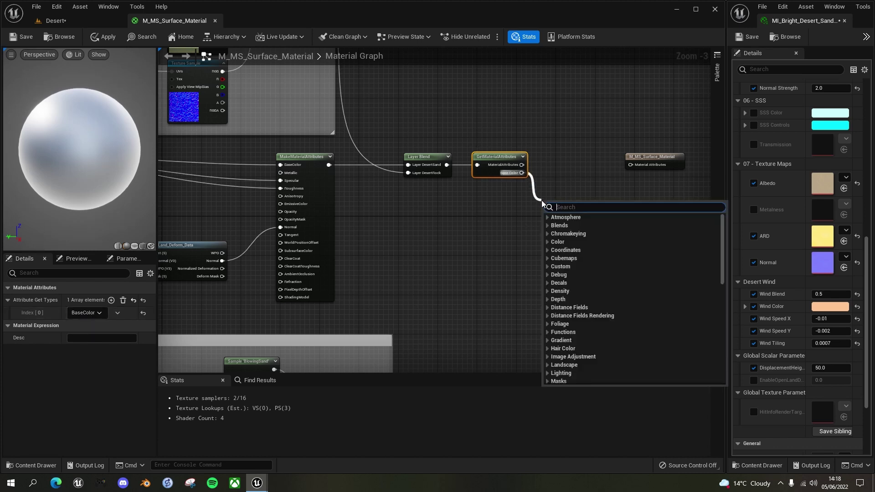
{"action": "type", "text": "multiply"}
{"action": "key", "text": "Return"}
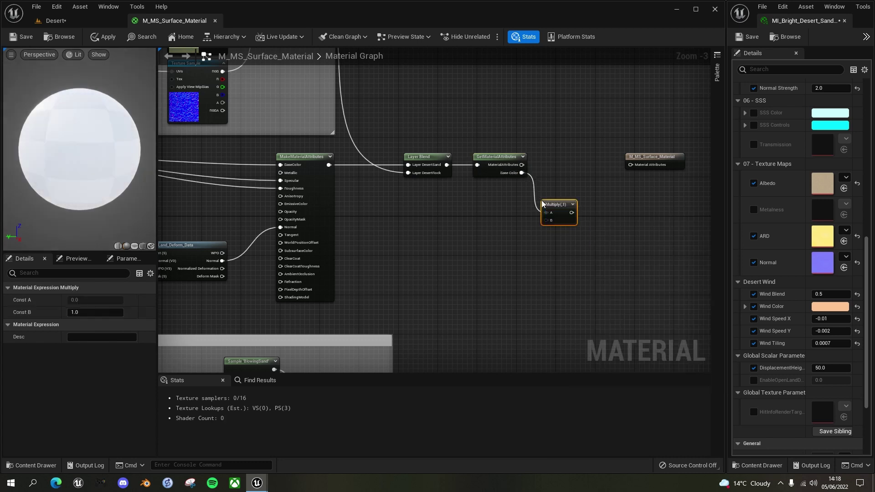
{"action": "right_click_drag", "start_coordinate": [485, 304], "coordinate": [461, 240]}
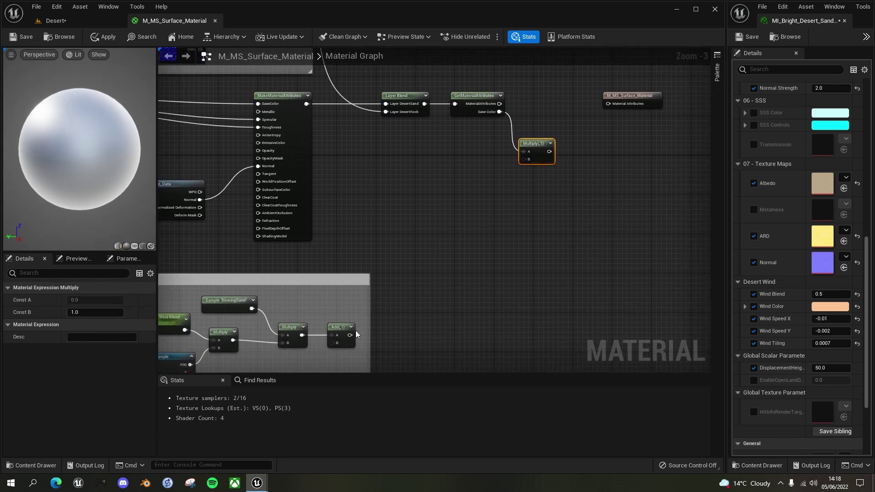
{"action": "left_click_drag", "start_coordinate": [350, 335], "coordinate": [525, 159]}
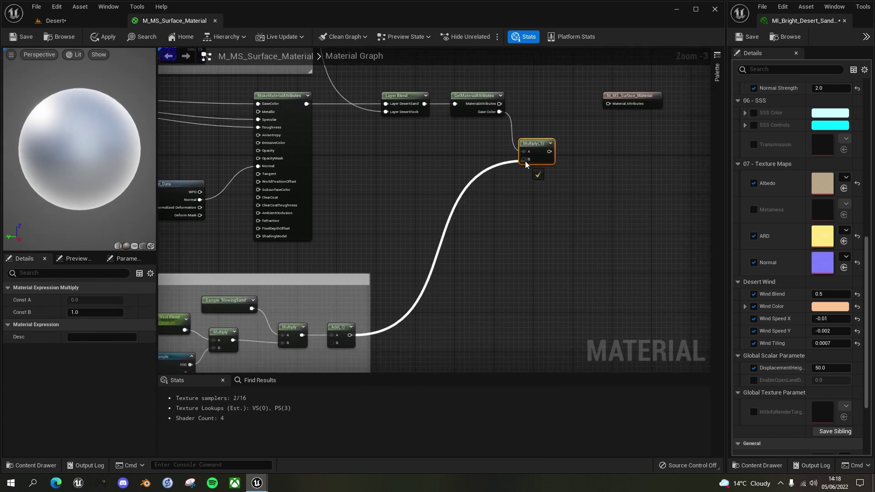
Step: Plug the wind mask into the Multiply's B input and add a SetMaterialAttributes node before the result node
{"action": "right_click_drag", "start_coordinate": [568, 169], "coordinate": [549, 245]}
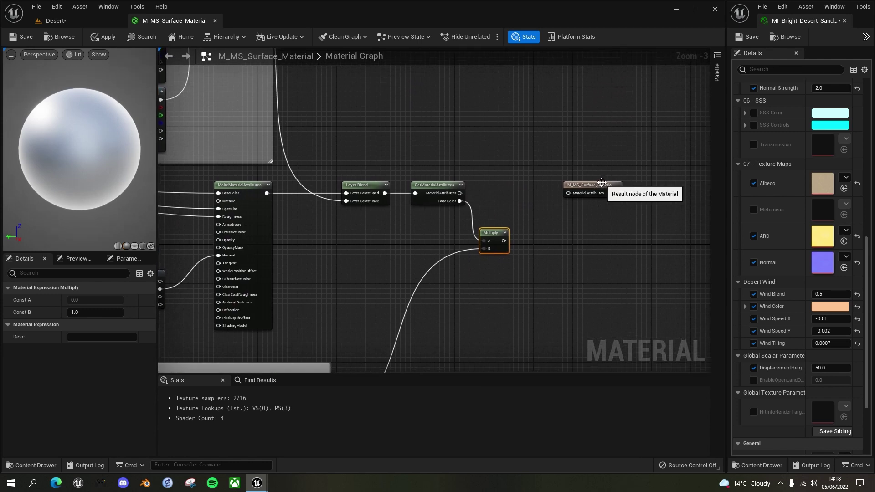
{"action": "left_click", "coordinate": [606, 182]}
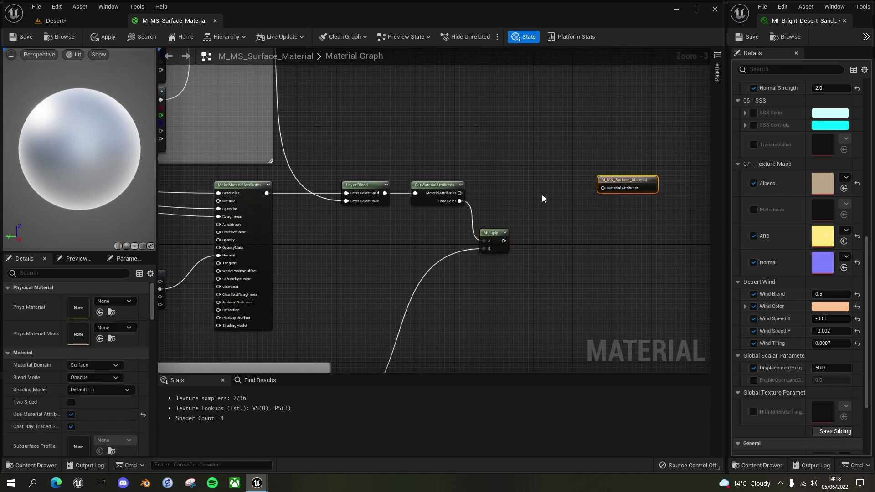
{"action": "right_click", "coordinate": [528, 193]}
{"action": "type", "text": "set ma"}
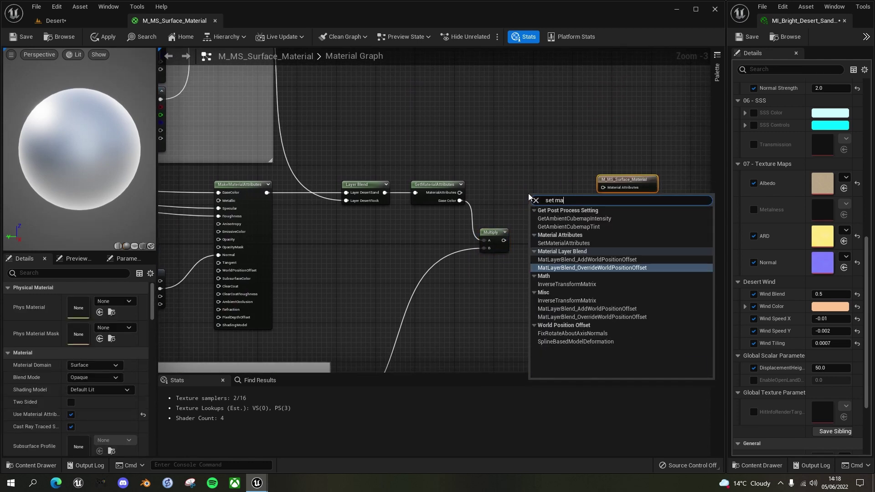
{"action": "type", "text": "tier"}
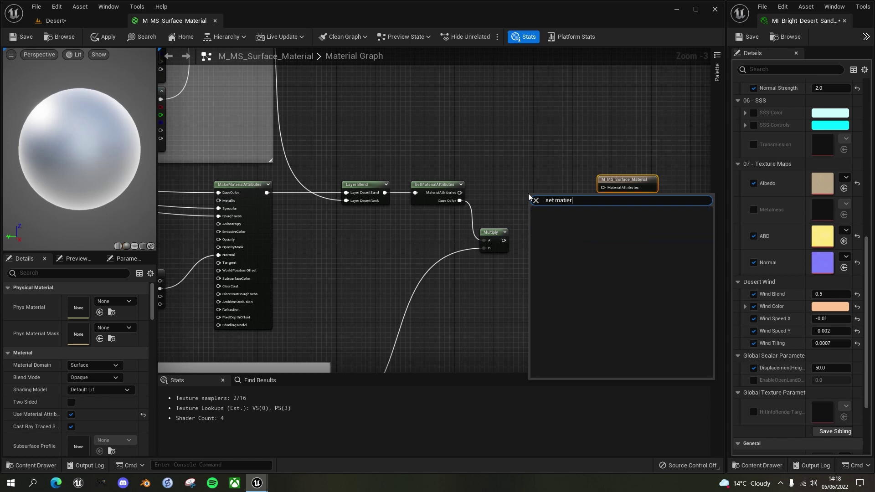
{"action": "key", "text": "BackSpace"}
{"action": "key", "text": "BackSpace"}
{"action": "key", "text": "BackSpace"}
{"action": "type", "text": "erial"}
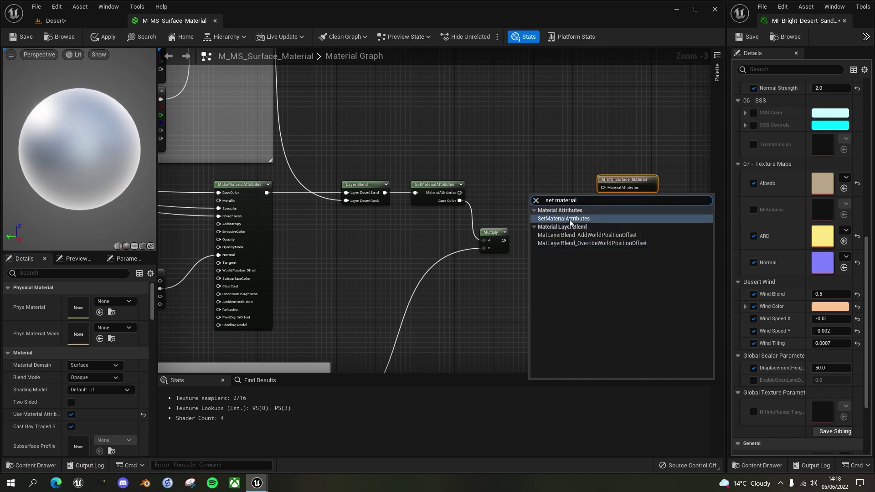
{"action": "left_click", "coordinate": [570, 219]}
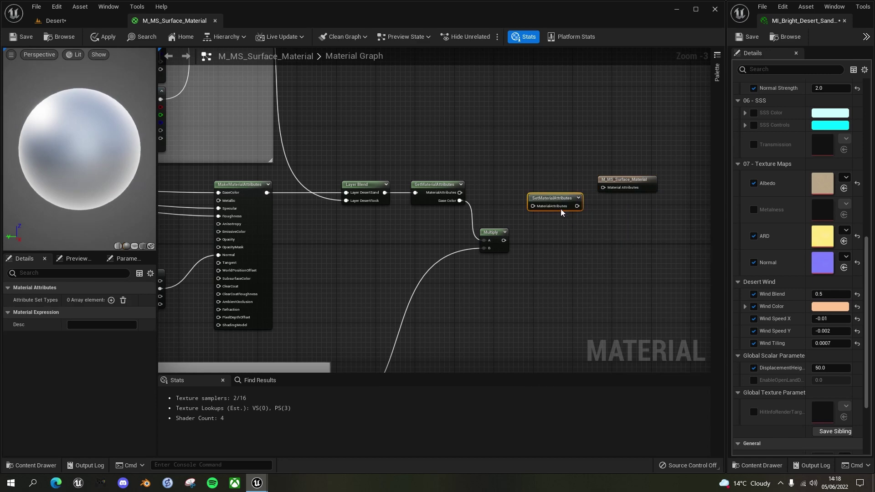
{"action": "left_click_drag", "start_coordinate": [556, 198], "coordinate": [551, 182]}
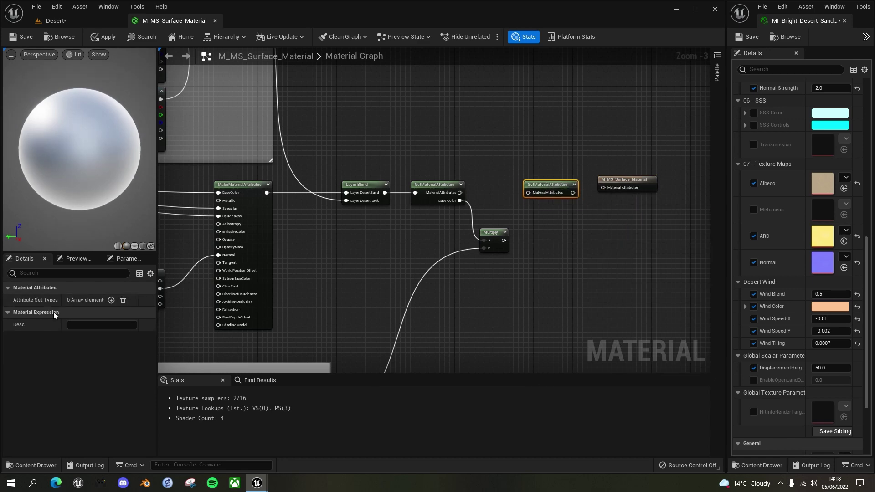
Step: Give SetMaterialAttributes a BaseColor entry fed by Multiply, fed by GetMaterialAttributes, and wired into the material output
{"action": "left_click", "coordinate": [111, 300]}
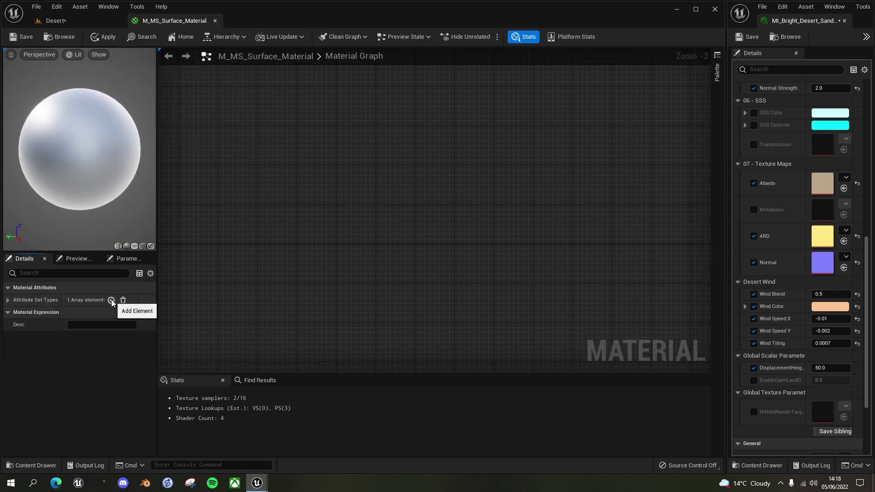
{"action": "left_click", "coordinate": [8, 300]}
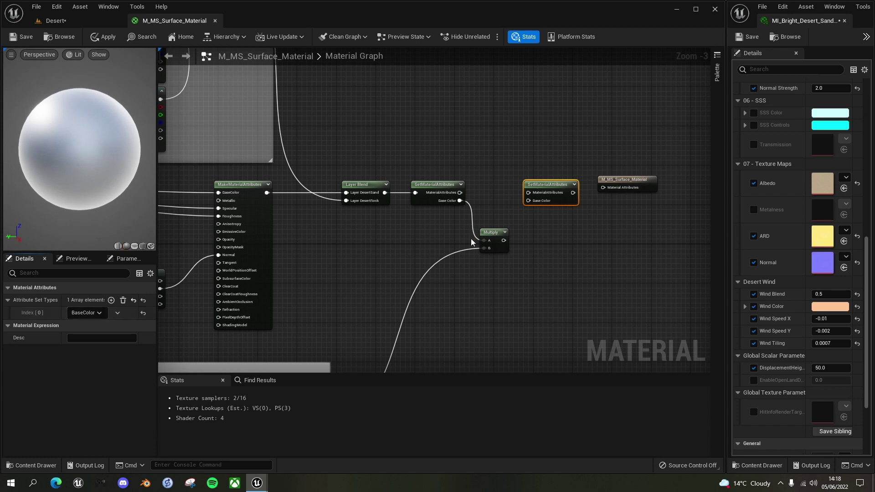
{"action": "left_click_drag", "start_coordinate": [503, 240], "coordinate": [526, 199]}
{"action": "left_click_drag", "start_coordinate": [459, 192], "coordinate": [528, 193]}
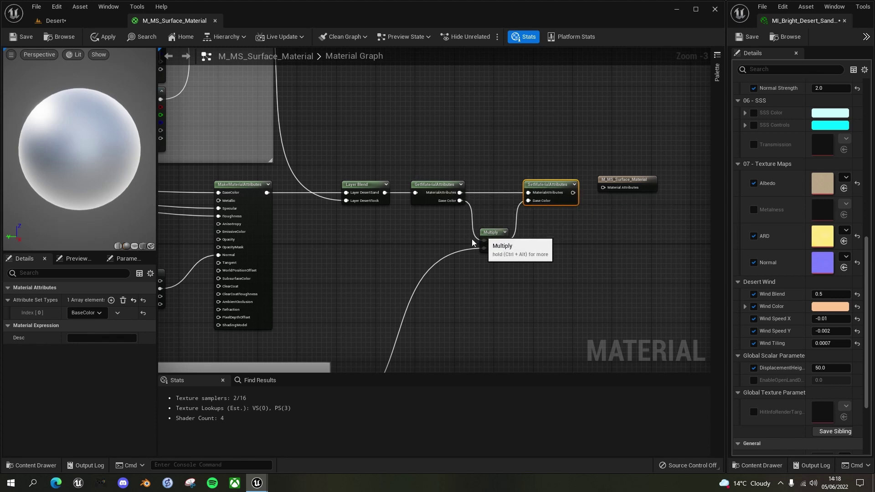
{"action": "right_click_drag", "start_coordinate": [471, 283], "coordinate": [418, 252]}
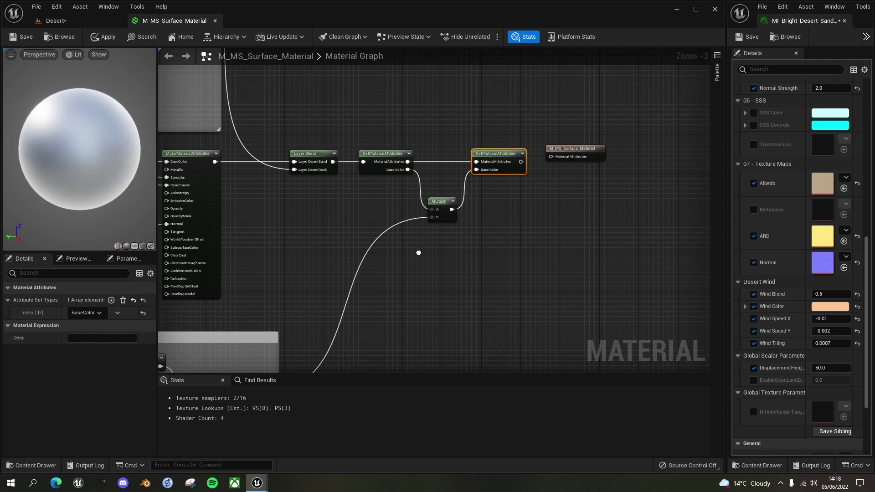
{"action": "left_click_drag", "start_coordinate": [585, 145], "coordinate": [591, 149]}
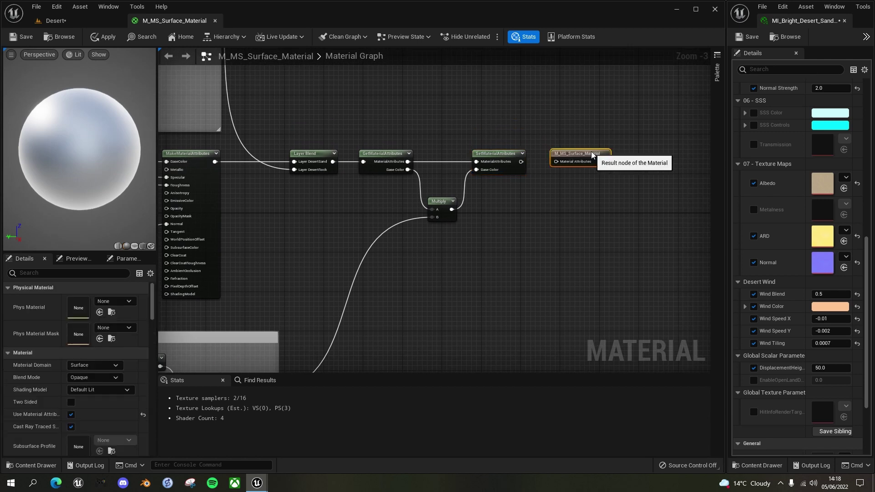
{"action": "left_click_drag", "start_coordinate": [520, 161], "coordinate": [555, 161]}
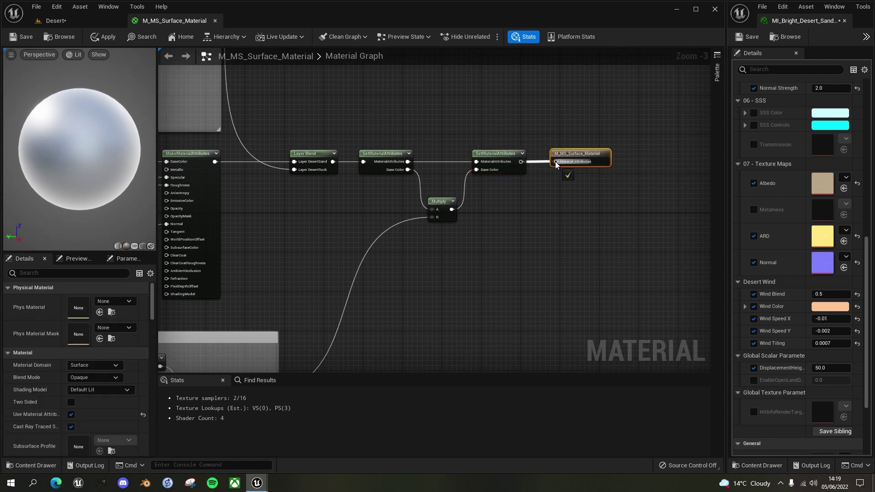
{"action": "right_click_drag", "start_coordinate": [419, 168], "coordinate": [490, 171]}
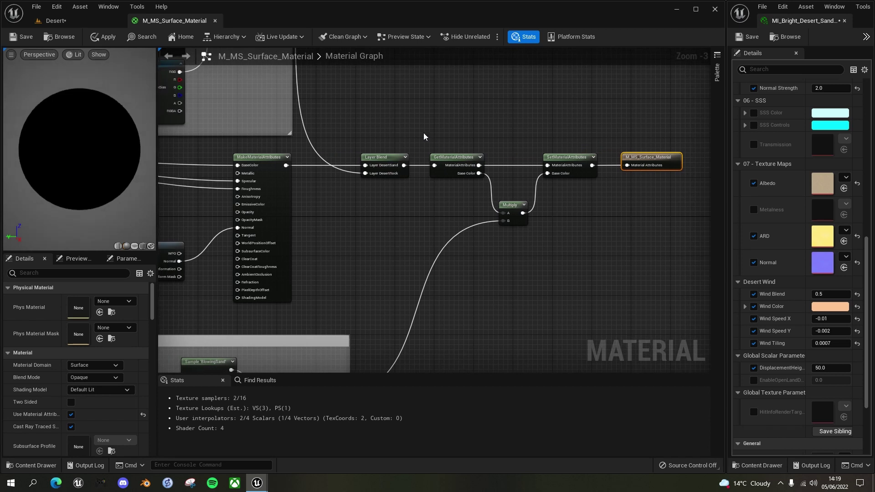
{"action": "left_click_drag", "start_coordinate": [424, 133], "coordinate": [614, 244]}
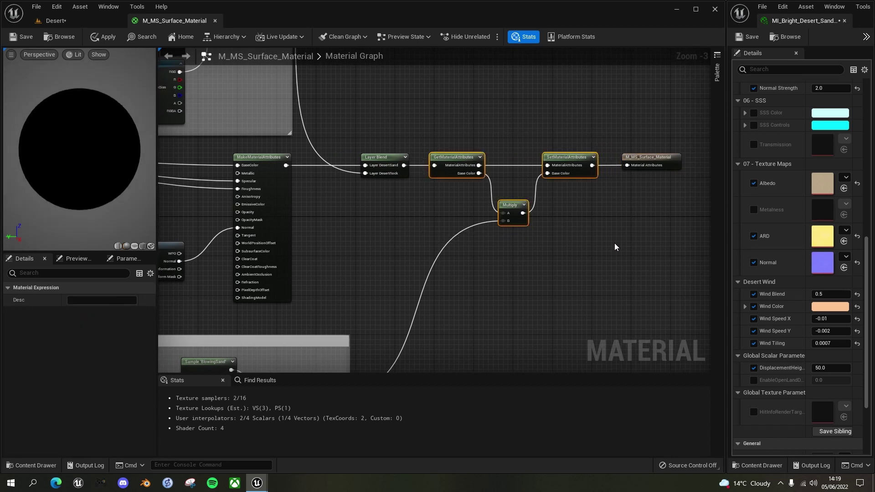
Step: Group the nodes under the comment 'Apply Desert Blowing Sand Mask', save, and return to the Desert level
{"action": "type", "text": "cA"}
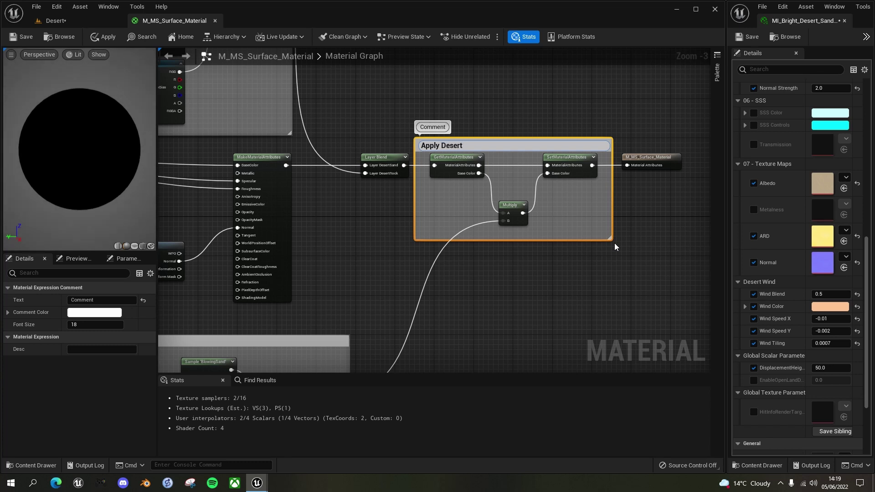
{"action": "type", "text": "pply Desert Blowing Sand Mask"}
{"action": "key", "text": "Return"}
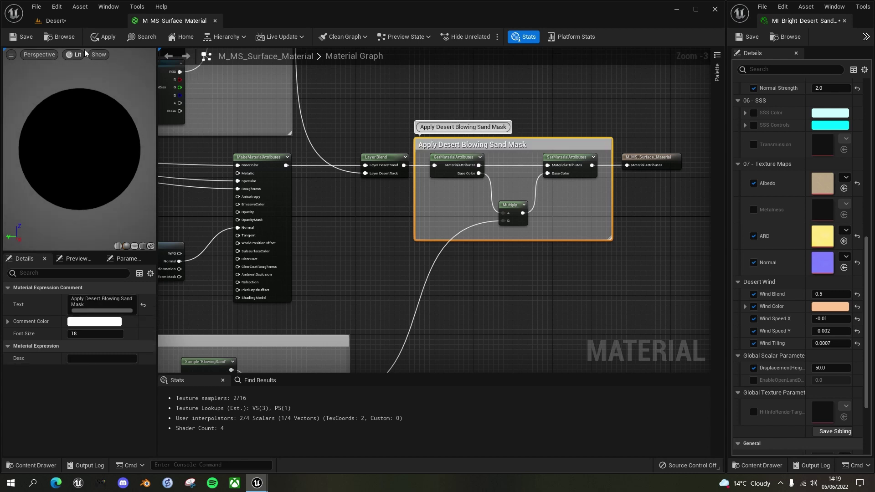
{"action": "left_click", "coordinate": [24, 37]}
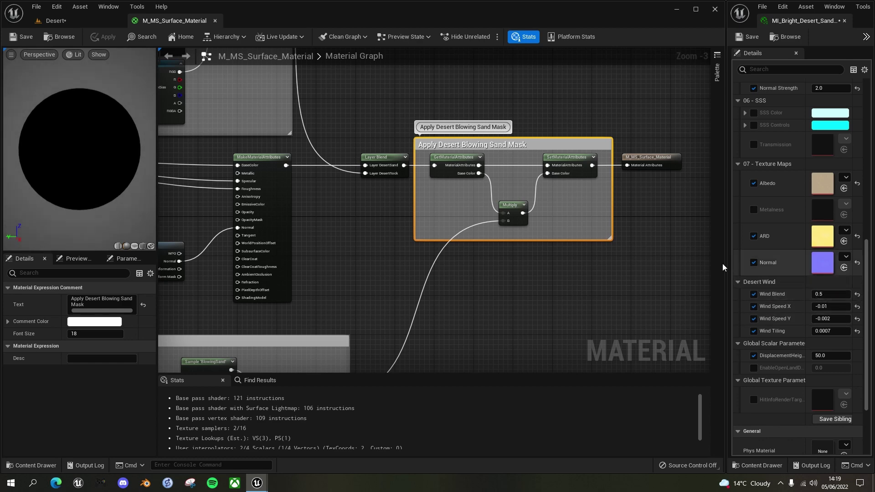
{"action": "left_click", "coordinate": [69, 18]}
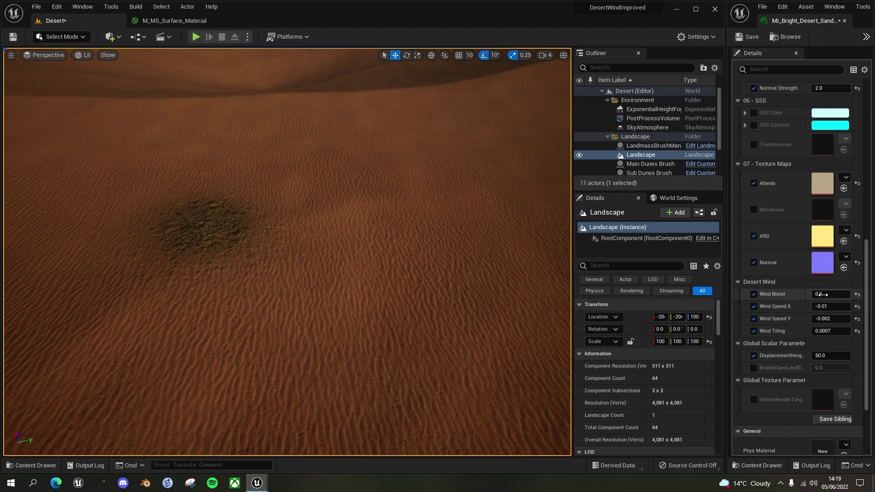
Step: Try Wind Blend values of 2.0 and then 4.0, inspecting the sand in the viewport
{"action": "left_click_drag", "start_coordinate": [822, 294], "coordinate": [819, 295]}
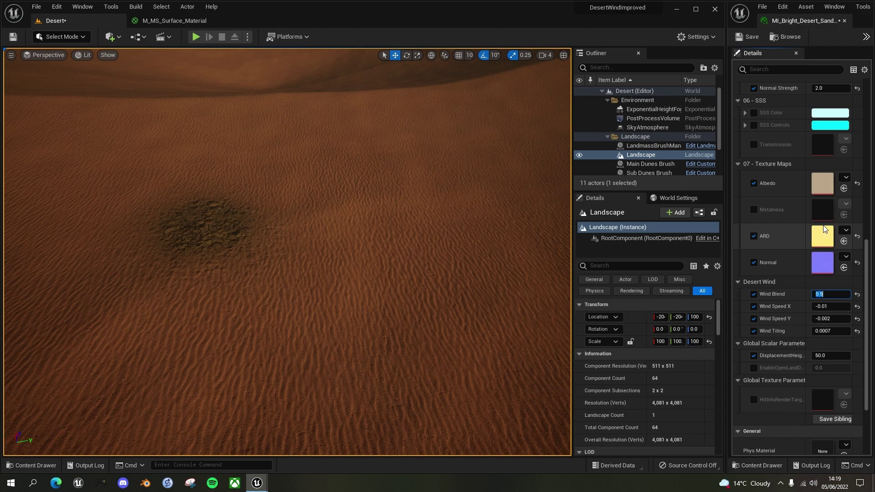
{"action": "type", "text": "2"}
{"action": "key", "text": "Return"}
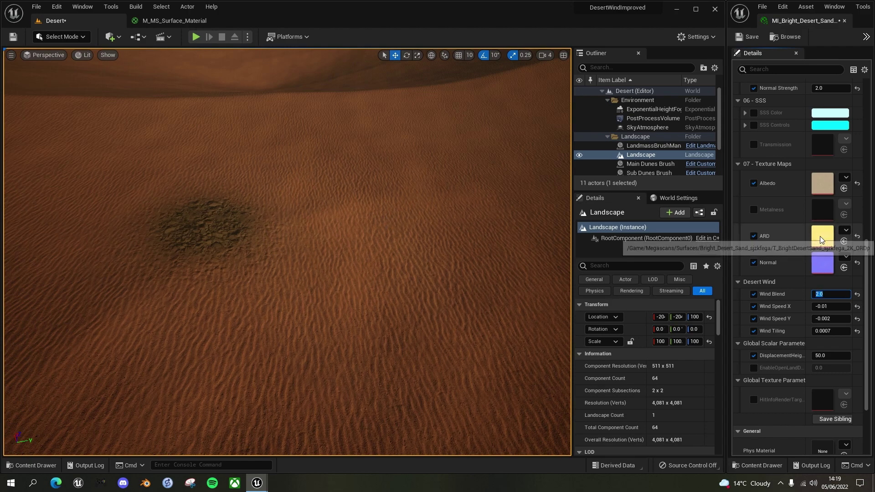
{"action": "type", "text": "4"}
{"action": "key", "text": "Return"}
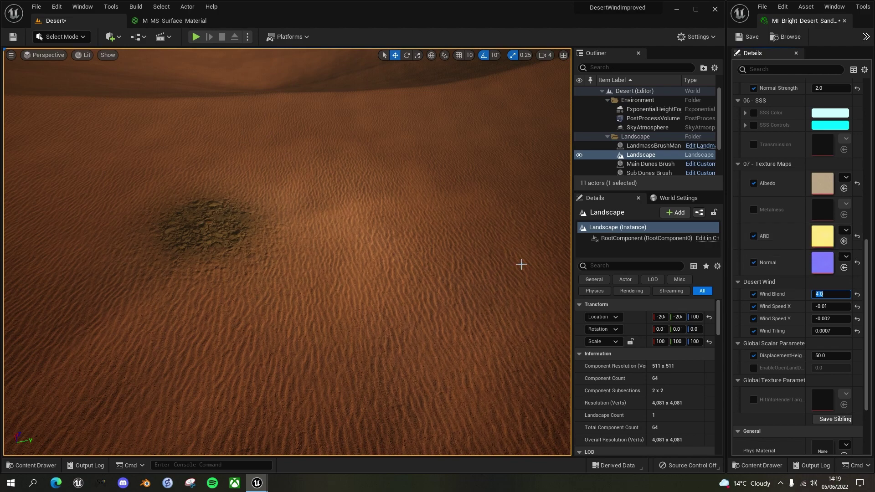
{"action": "right_click_drag", "start_coordinate": [371, 244], "coordinate": [377, 214]}
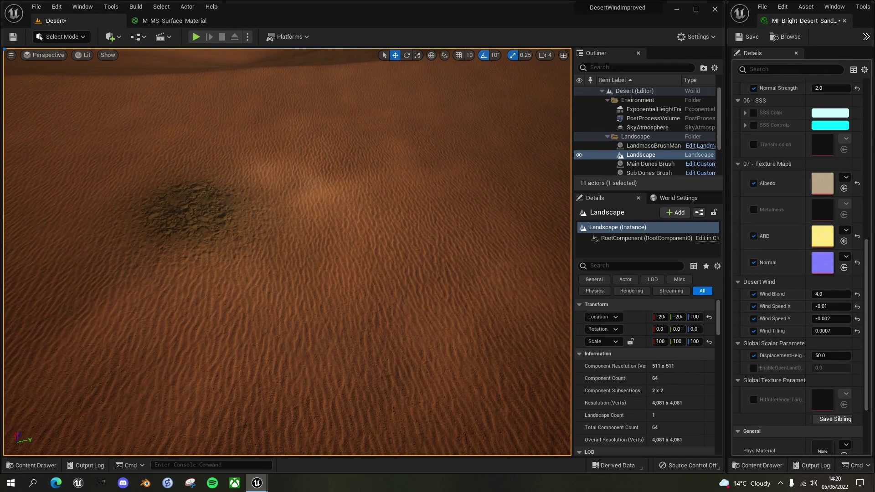
Step: Set Wind Blend to 1.0 and look over the dunes with the final mask
{"action": "left_click", "coordinate": [833, 292]}
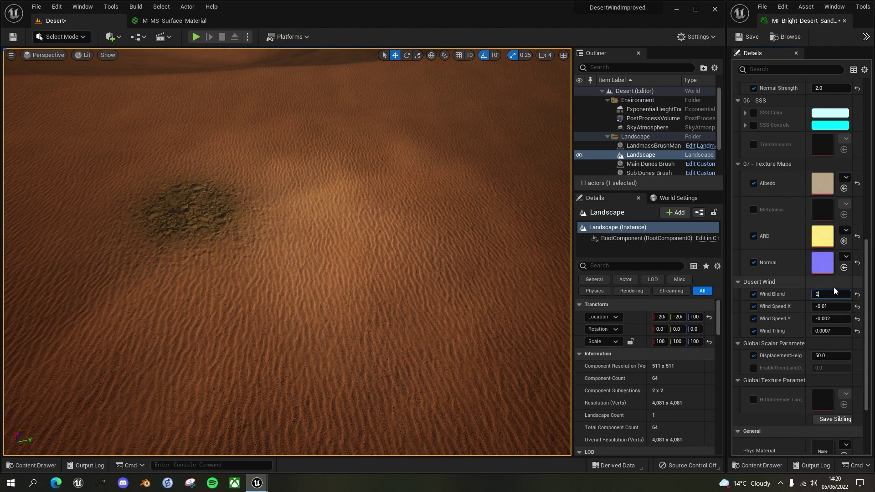
{"action": "mouse_move", "coordinate": [352, 224]}
{"action": "right_mouse_down"}
{"action": "mouse_move", "coordinate": [351, 193]}
{"action": "mouse_move", "coordinate": [348, 212]}
{"action": "right_mouse_up"}
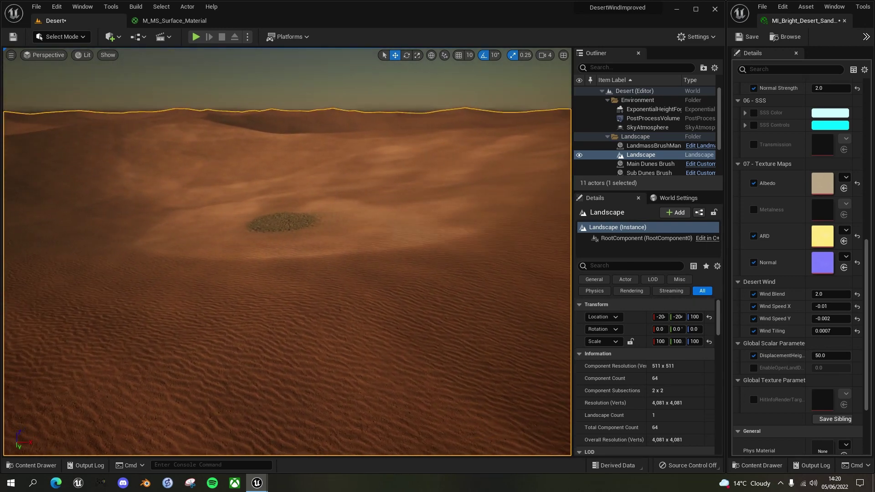
{"action": "left_click", "coordinate": [825, 294]}
{"action": "type", "text": "1"}
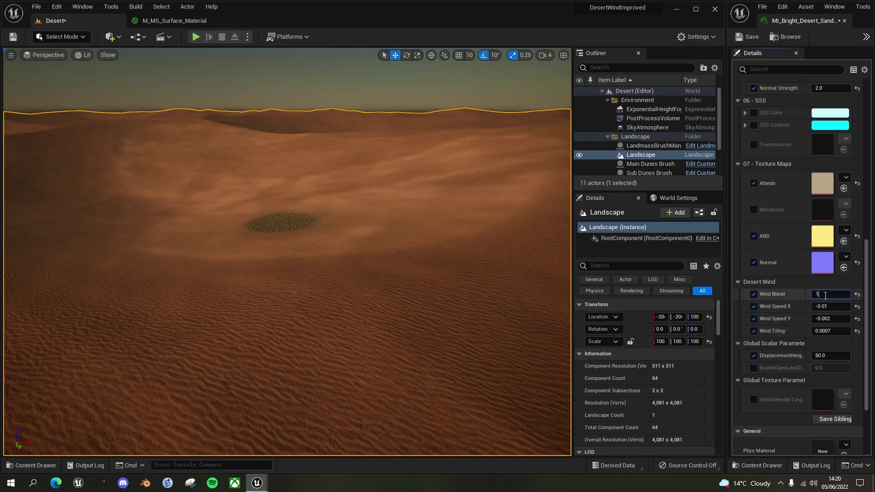
{"action": "key", "text": "Return"}
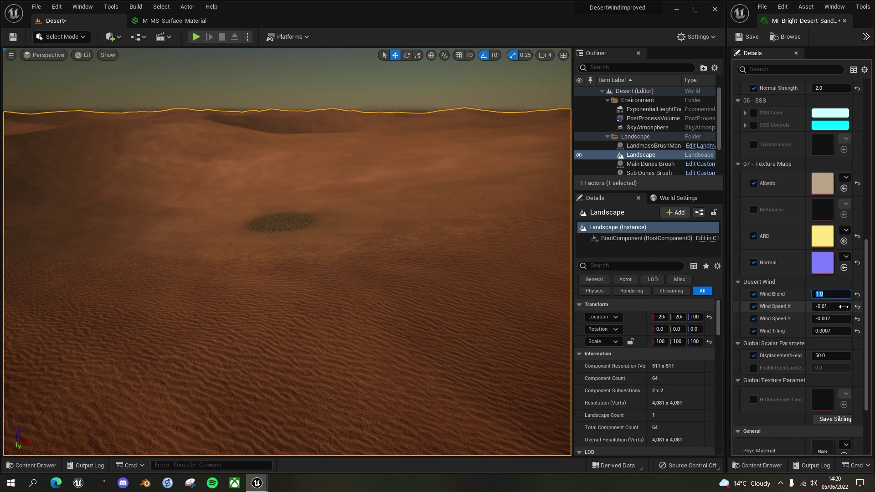
{"action": "right_click_drag", "start_coordinate": [384, 267], "coordinate": [401, 310]}
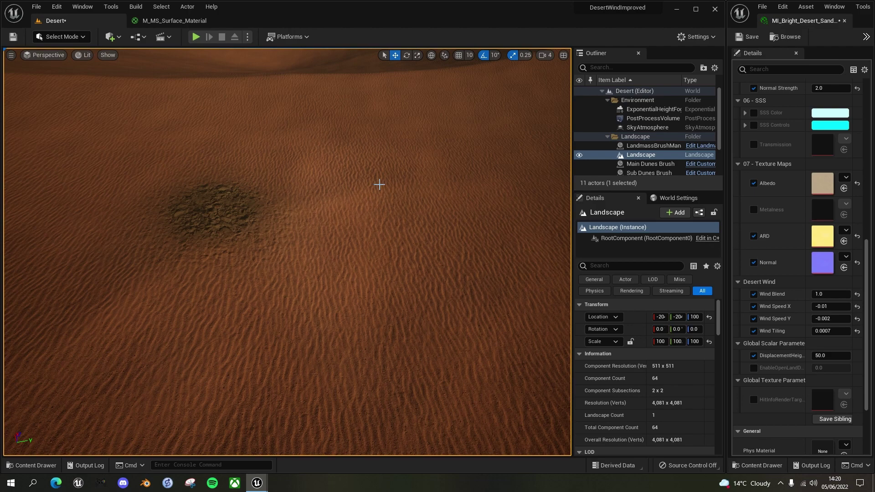
{"action": "left_click", "coordinate": [831, 294]}
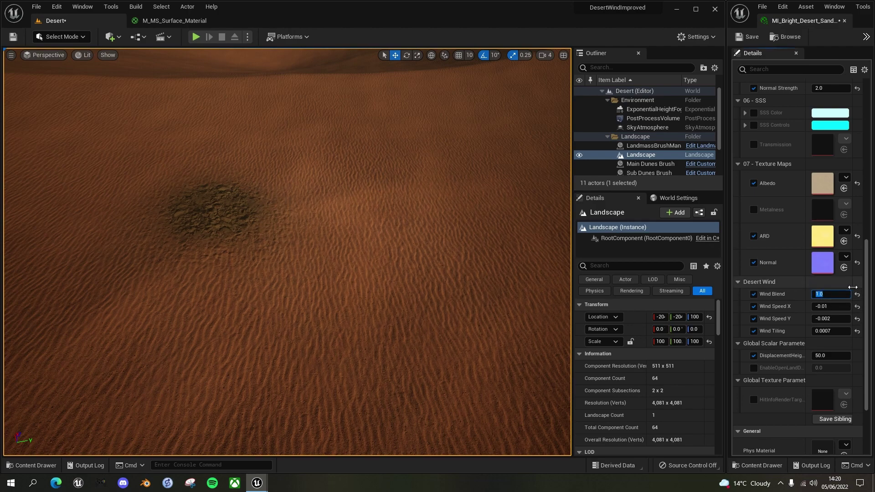
{"action": "key", "text": "Return"}
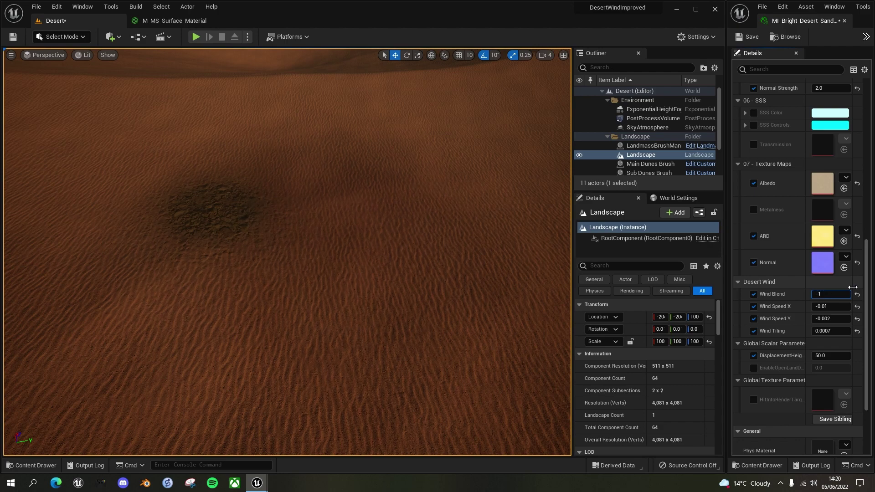
{"action": "key", "text": "BackSpace"}
{"action": "key", "text": "BackSpace"}
{"action": "key", "text": "BackSpace"}
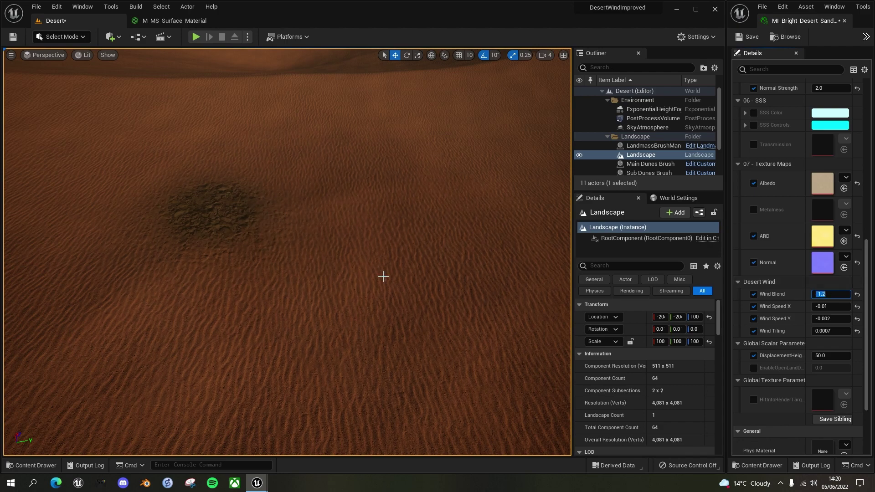
{"action": "mouse_move", "coordinate": [382, 275]}
{"action": "right_mouse_down"}
{"action": "mouse_move", "coordinate": [388, 310]}
{"action": "mouse_move", "coordinate": [391, 290]}
{"action": "right_mouse_up"}
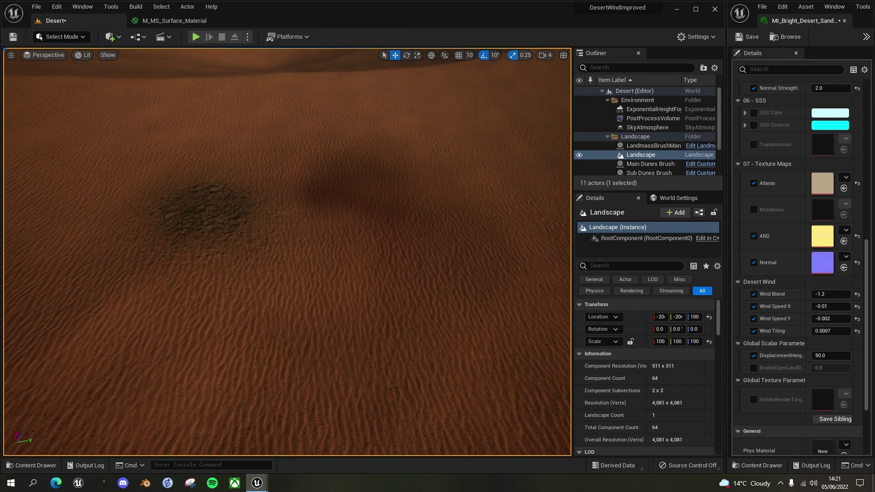
{"action": "left_click", "coordinate": [829, 295]}
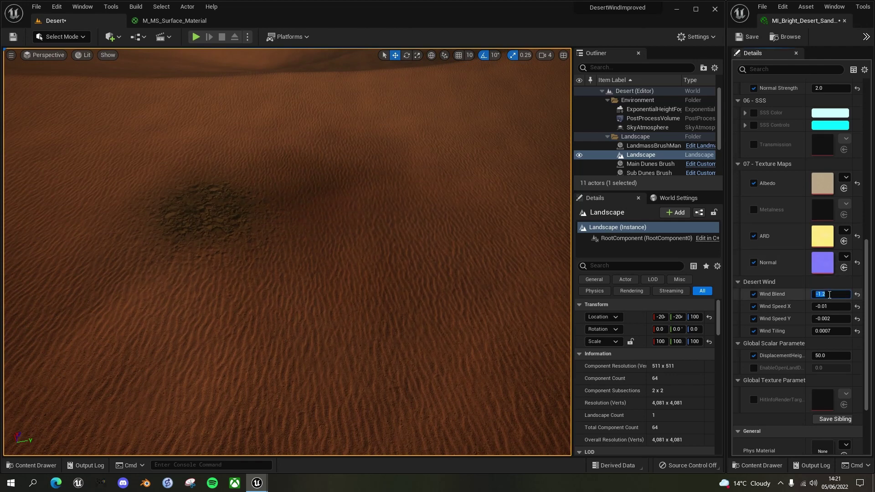
{"action": "type", "text": "1"}
{"action": "key", "text": "Return"}
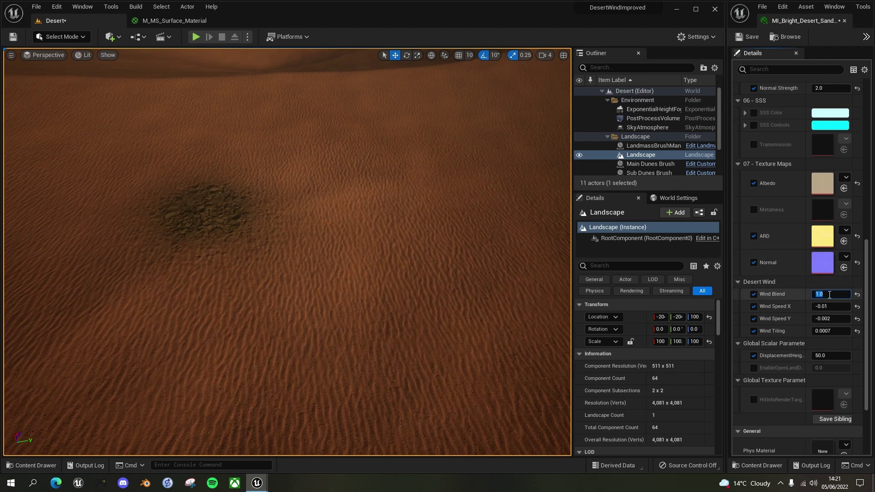
{"action": "right_click_drag", "start_coordinate": [383, 254], "coordinate": [374, 225]}
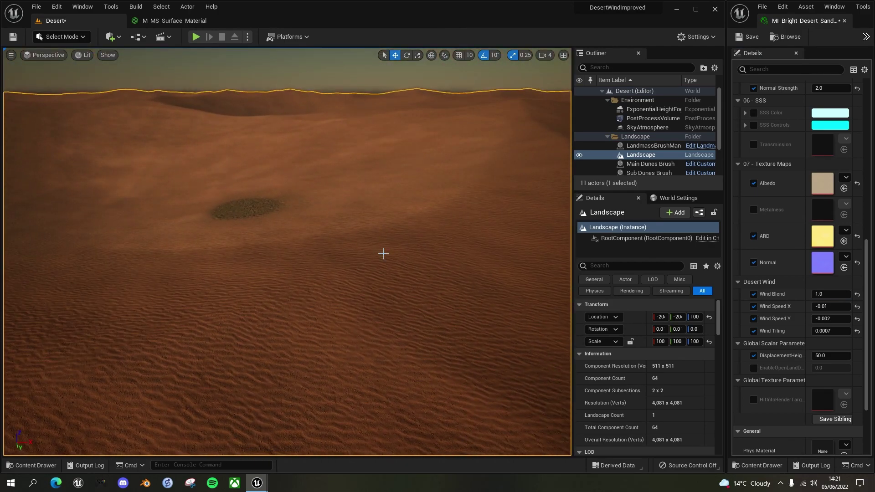